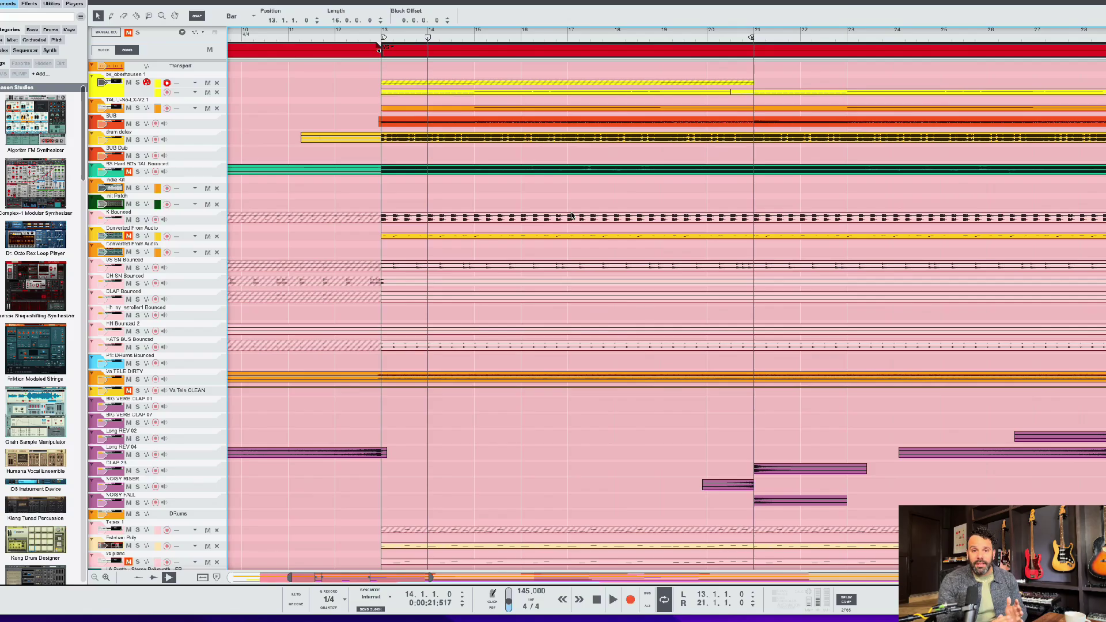
Set the sequencer snap to a half-note grid
key(s)
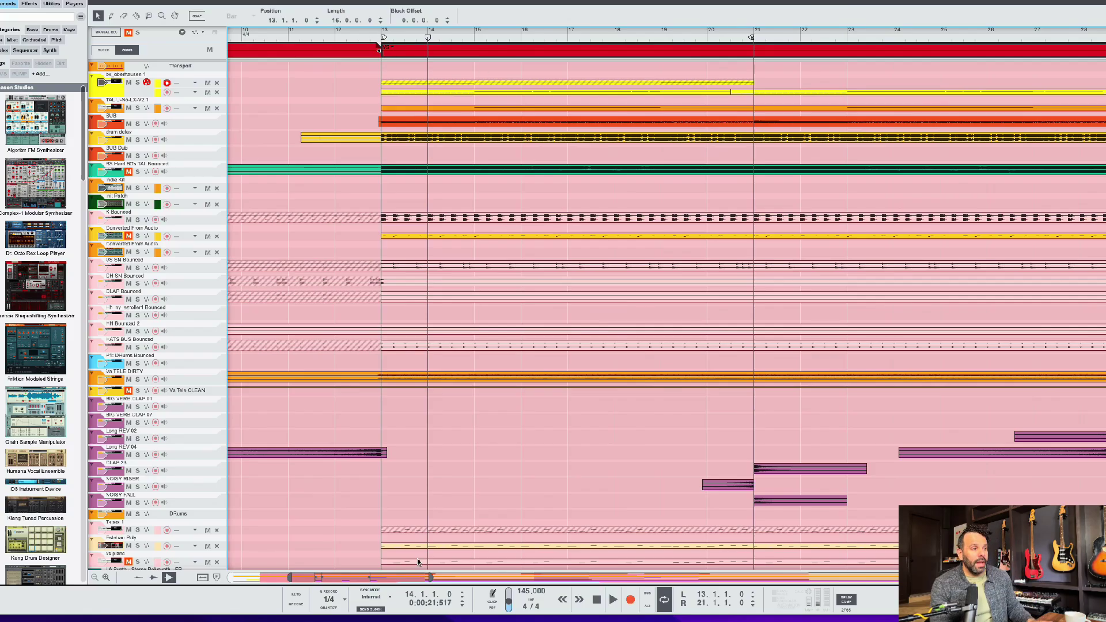
key(s)
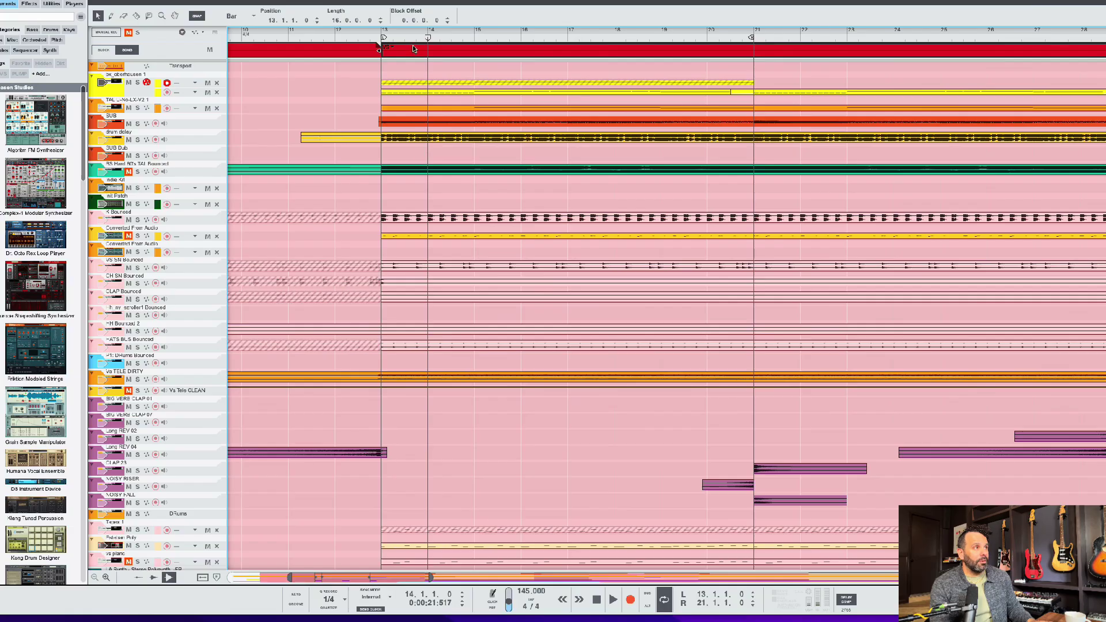
click(225, 14)
click(229, 14)
Position the left locator at bar 12 and the right locator at a later bar
mouse_move(384, 39)
mouse_down()
mouse_move(338, 41)
mouse_move(383, 40)
mouse_up()
mouse_move(752, 38)
mouse_down()
mouse_move(681, 51)
mouse_move(761, 50)
mouse_up()
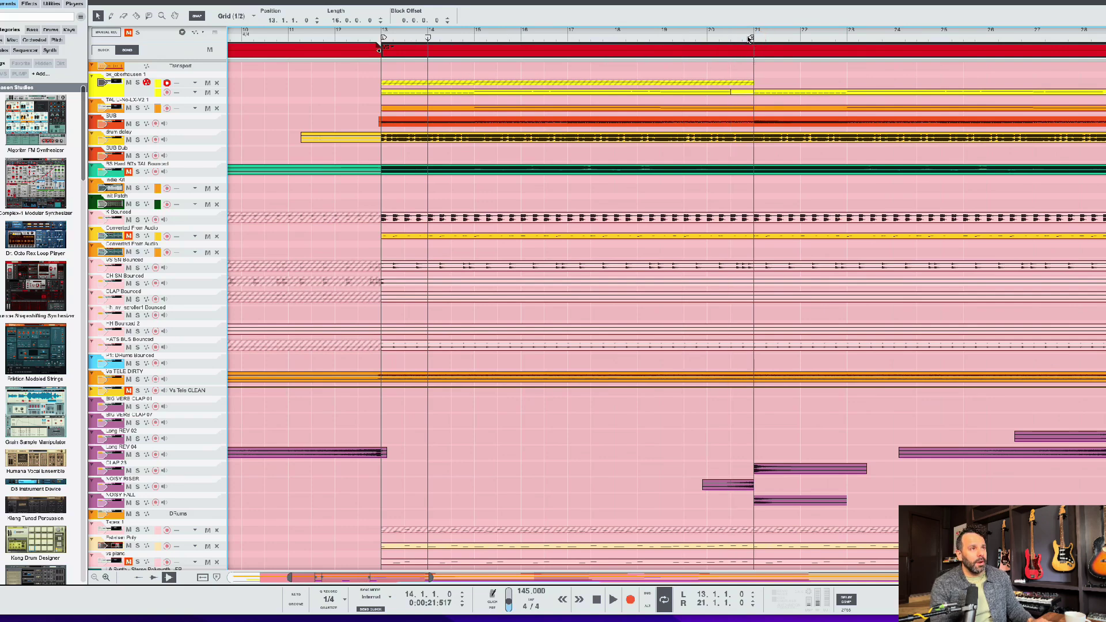
drag(746, 40, 730, 39)
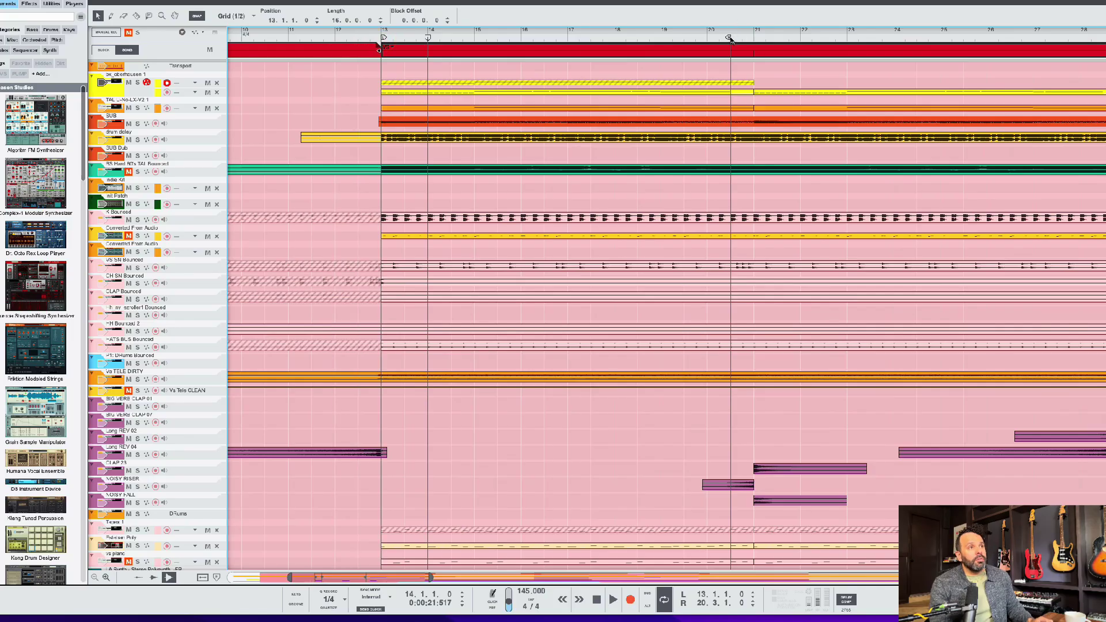
drag(730, 39, 754, 39)
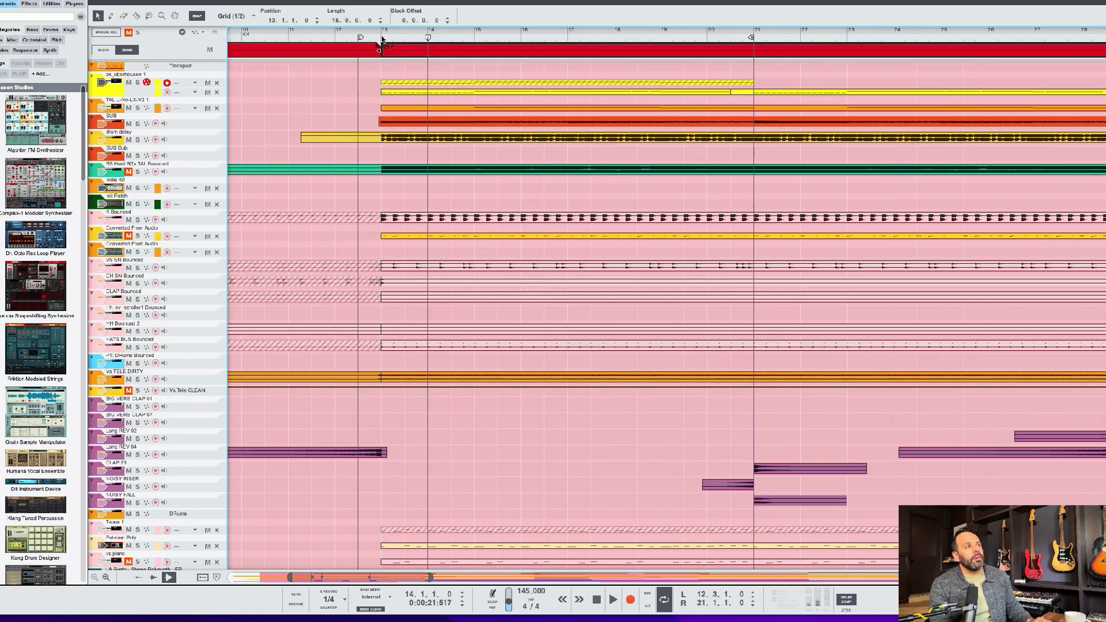
Remove the bars between the locators, then undo the removal
click(382, 40)
click(383, 40)
right_click(456, 41)
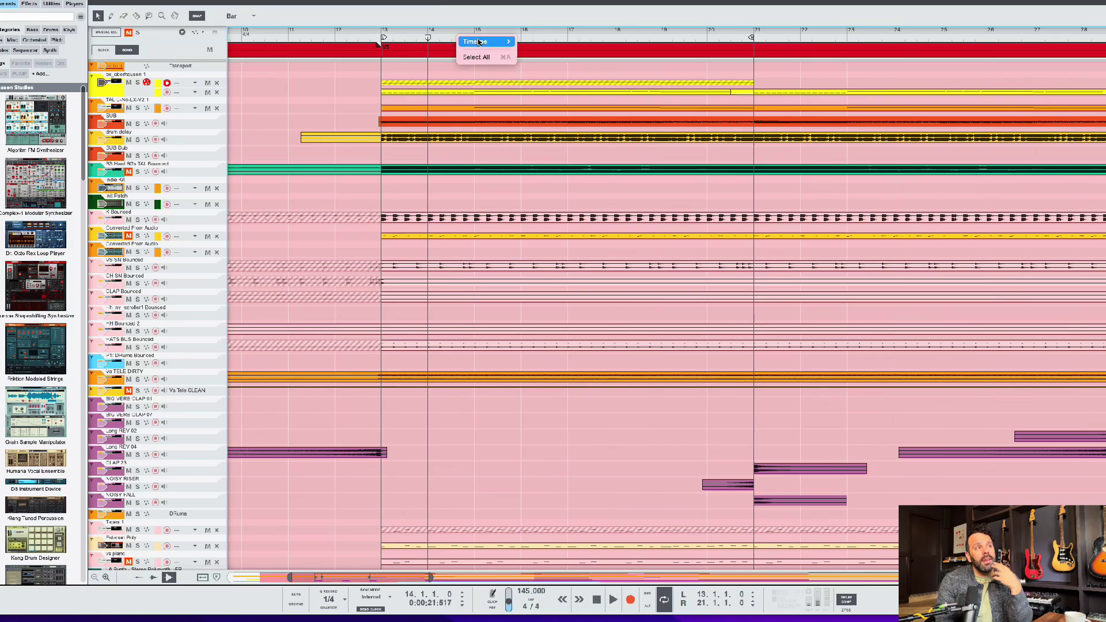
mouse_move(487, 42)
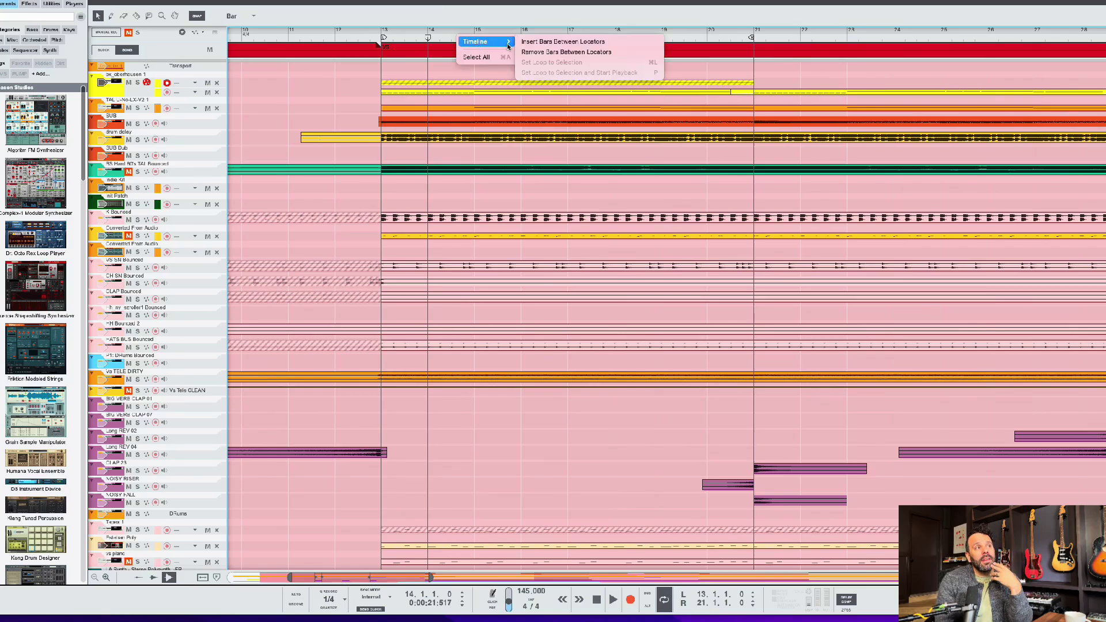
click(544, 51)
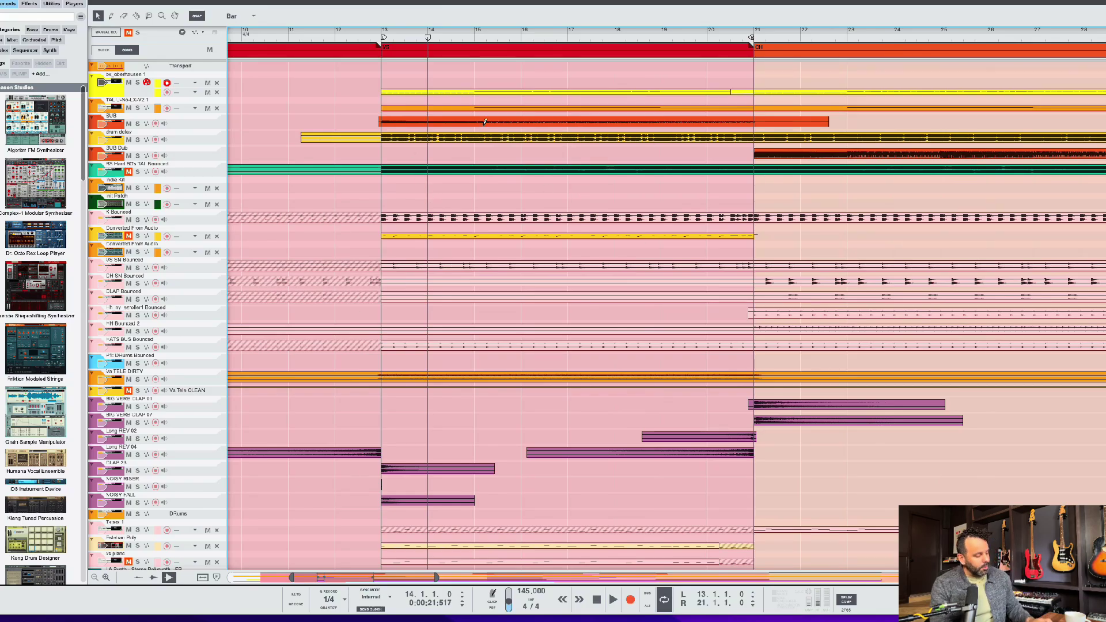
key(ctrl+z)
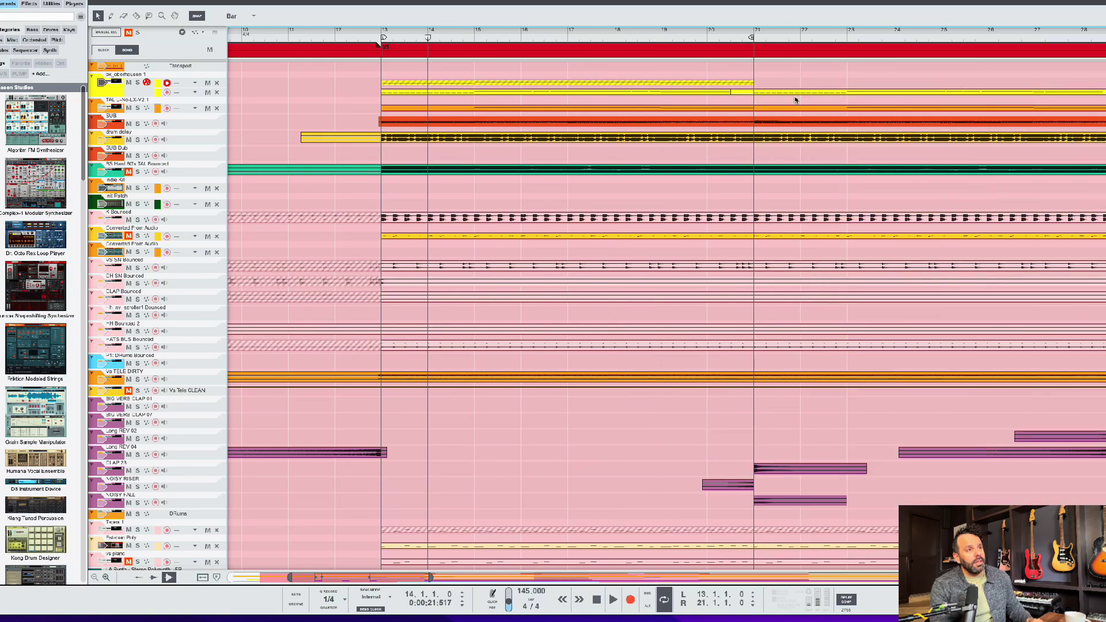
Insert empty bars between the locators and zoom out to the whole arrangement
right_click(529, 44)
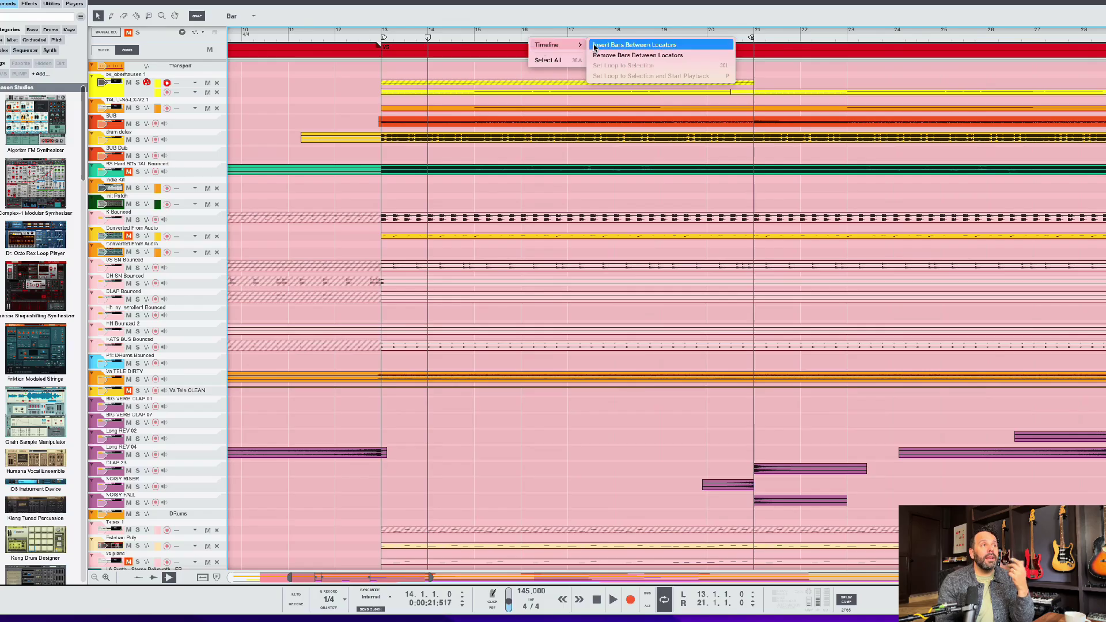
click(595, 45)
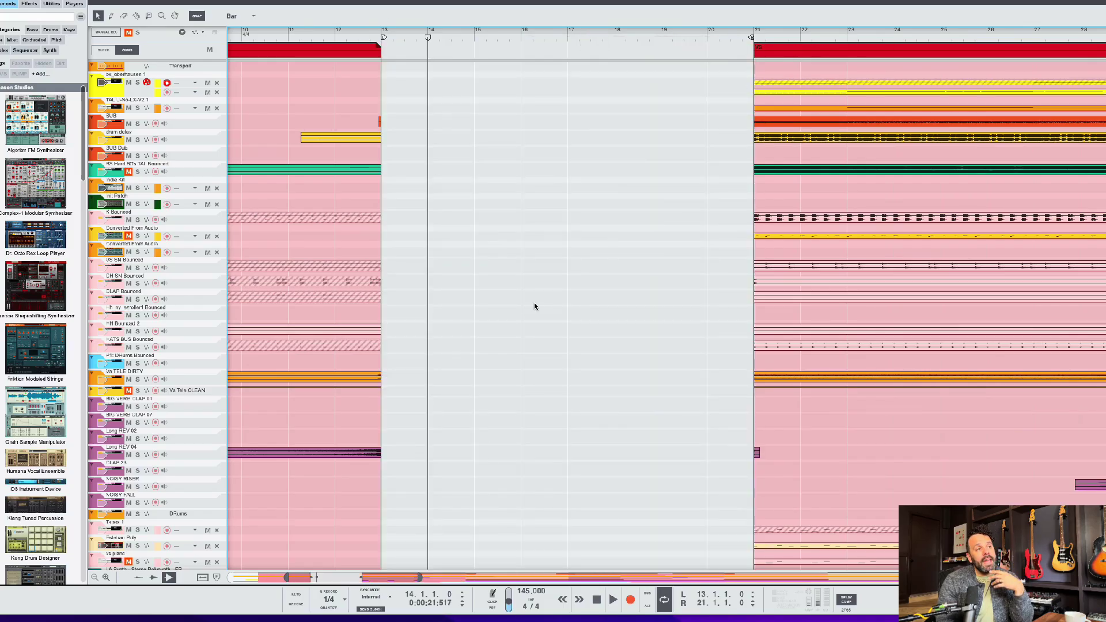
scroll(455, 203, up, 1)
key(w)
key(w)
key(w)
key(w)
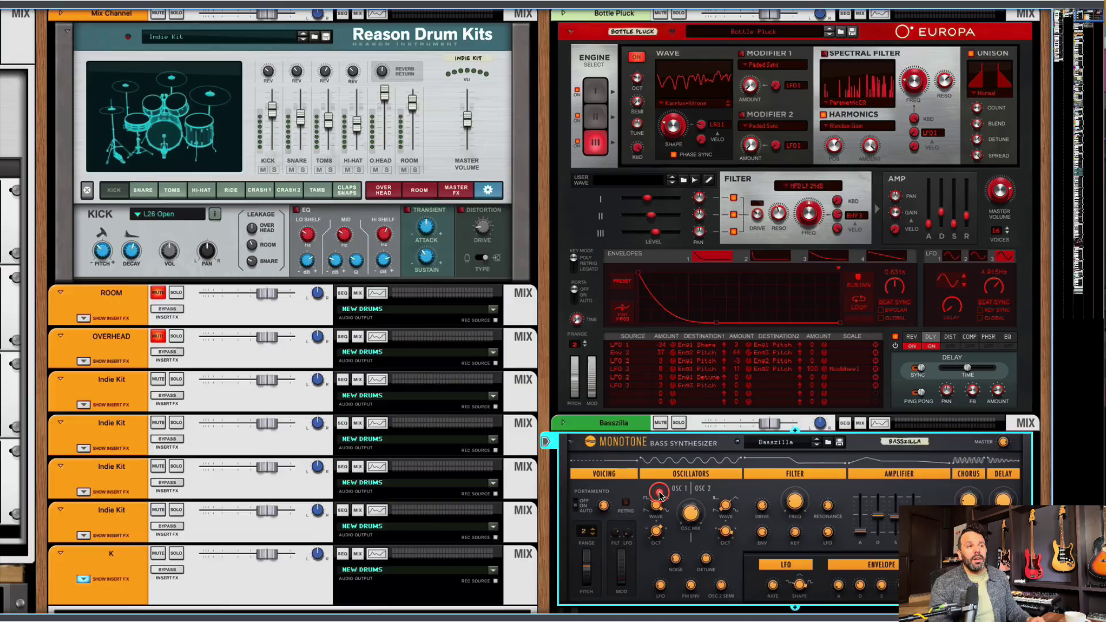
Select the Monotone and Europa devices together and bring up their context menu
click(719, 447)
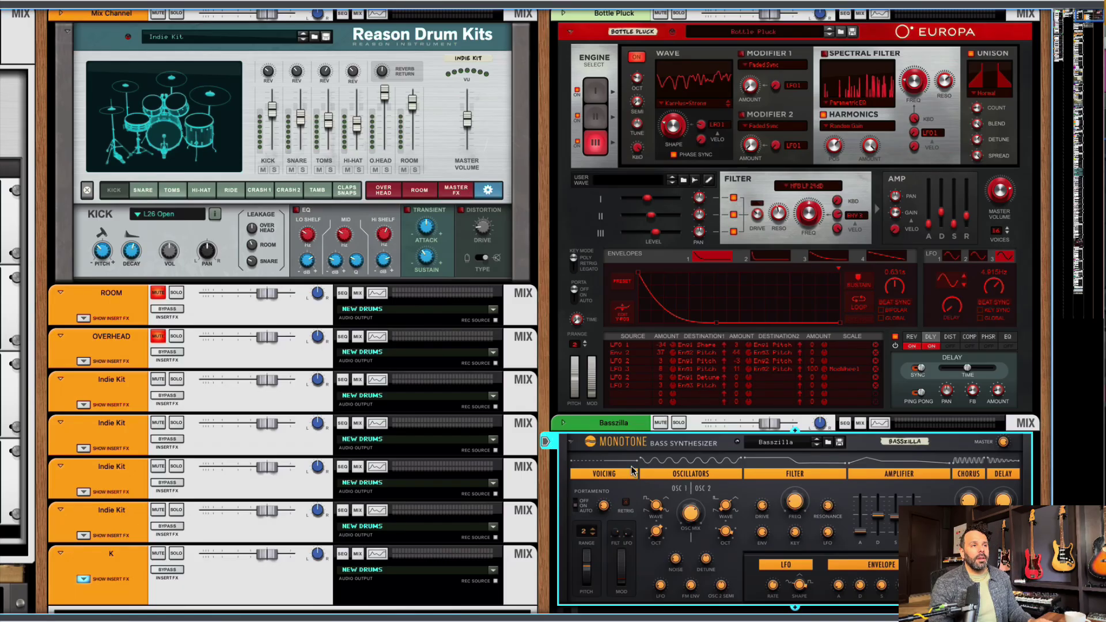
shift+click(595, 213)
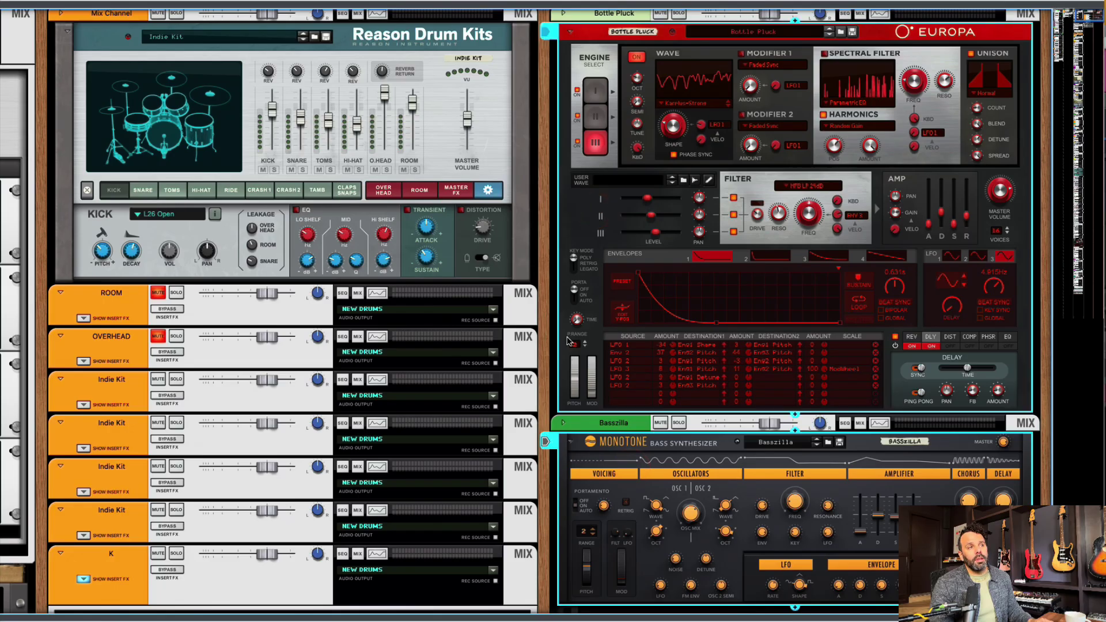
right_click(611, 304)
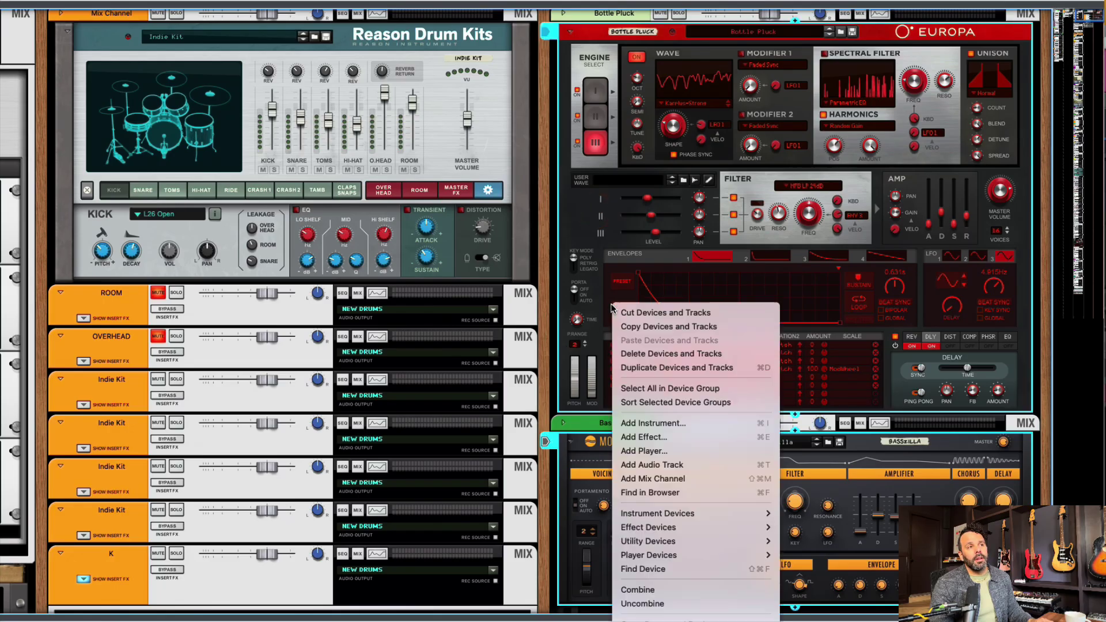
click(648, 589)
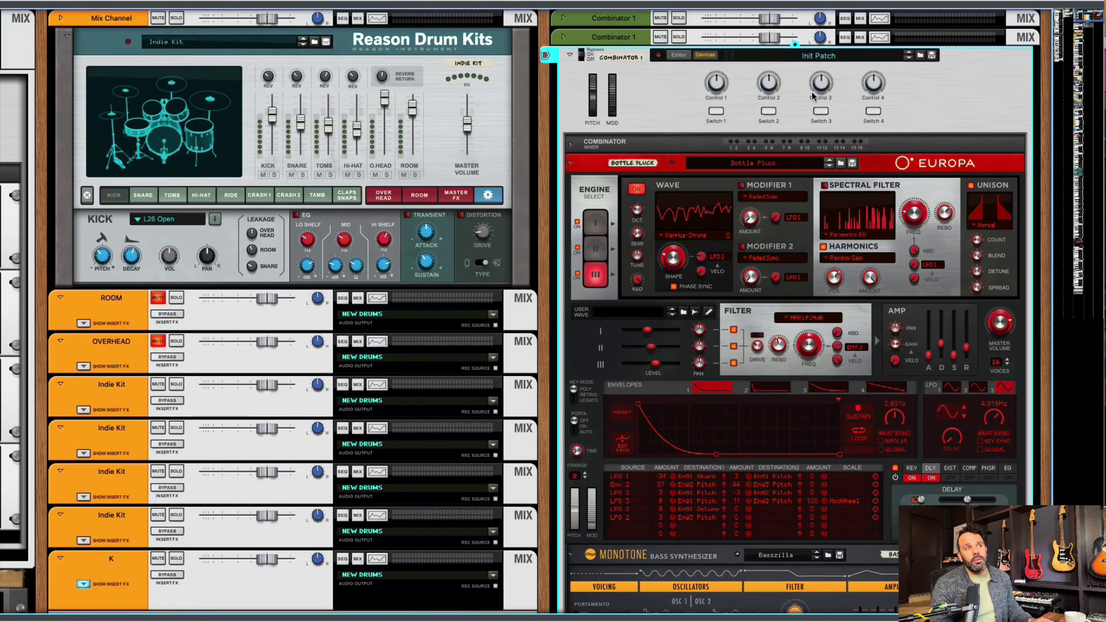
scroll(846, 182, down, 5)
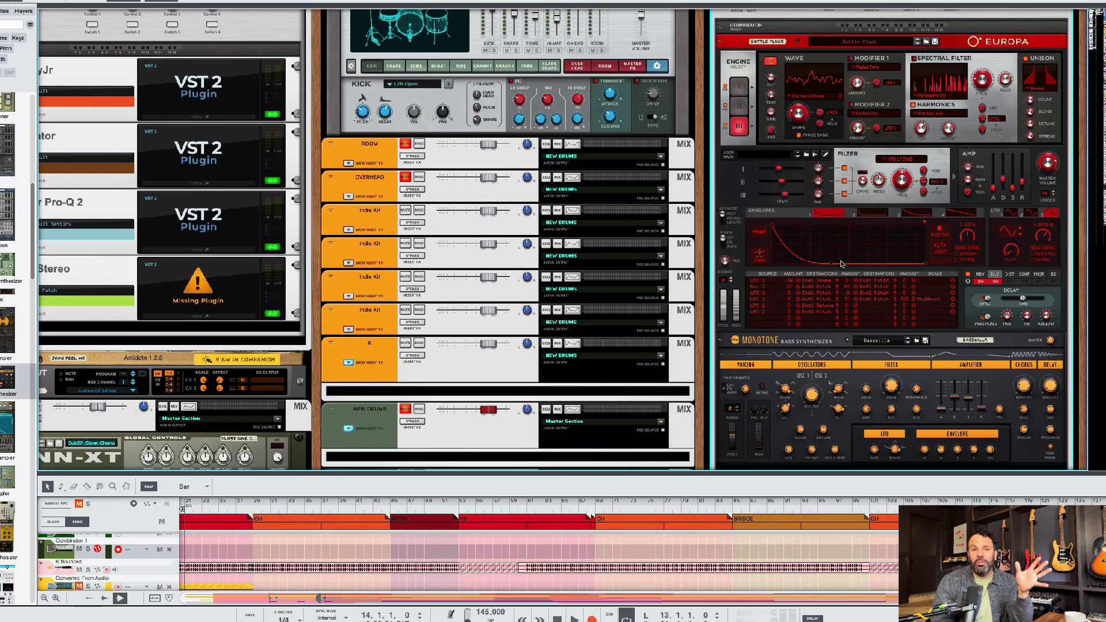
scroll(846, 265, down, 5)
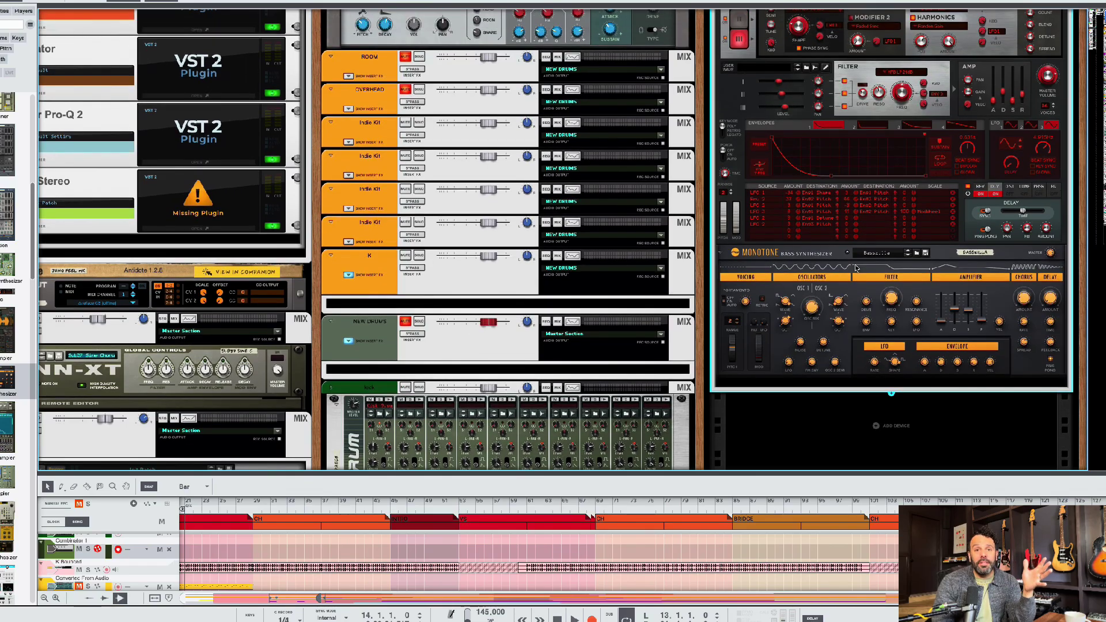
scroll(855, 267, up, 7)
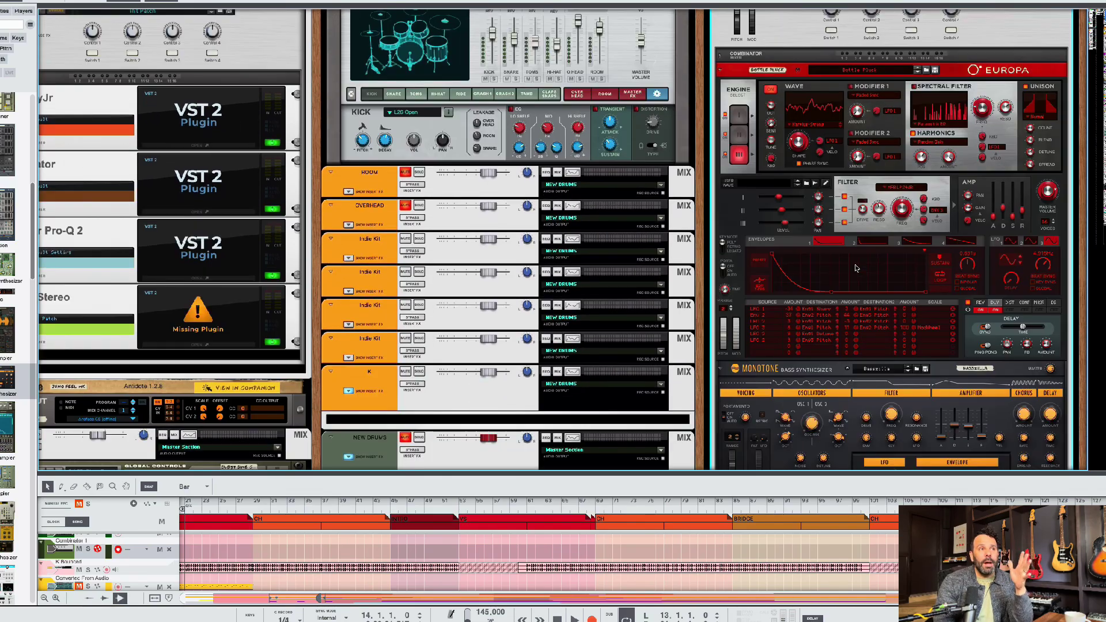
scroll(856, 268, up, 3)
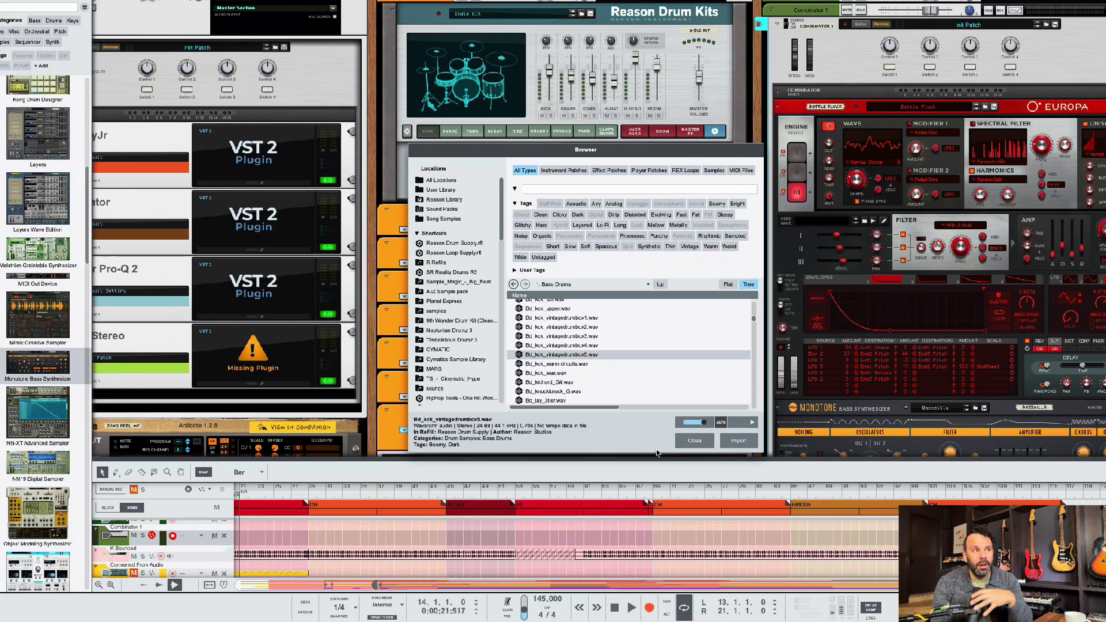
Audition the Bd_lay kick samples and pick Bd_lay_motor.wav
scroll(438, 357, down, 10)
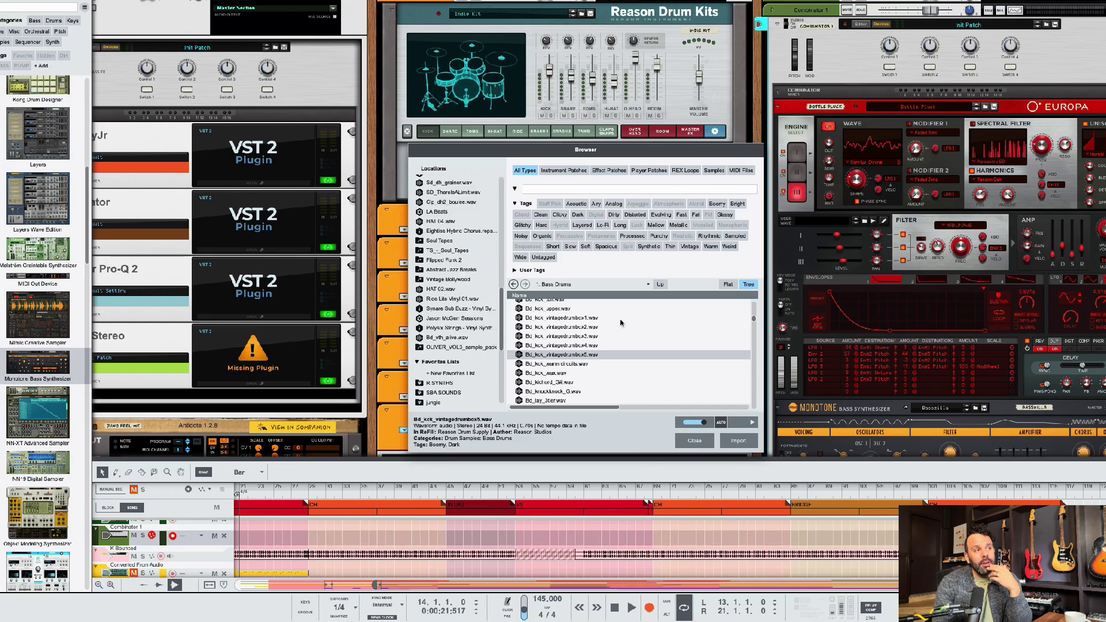
scroll(620, 322, down, 5)
click(576, 369)
scroll(586, 359, down, 2)
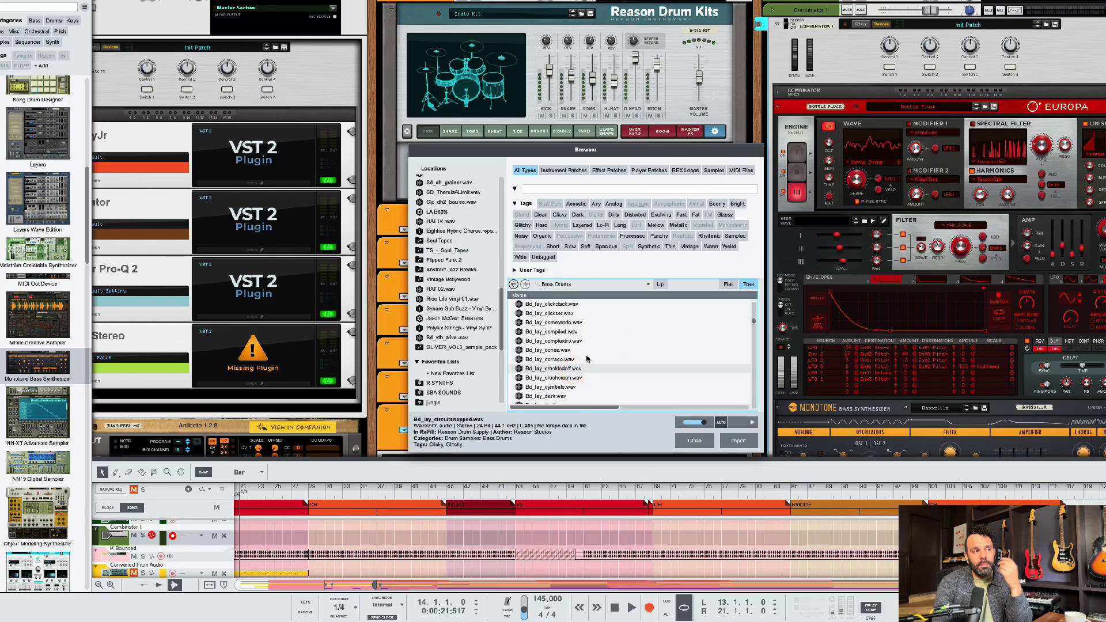
click(585, 350)
click(581, 368)
click(580, 378)
scroll(570, 345, down, 10)
click(561, 339)
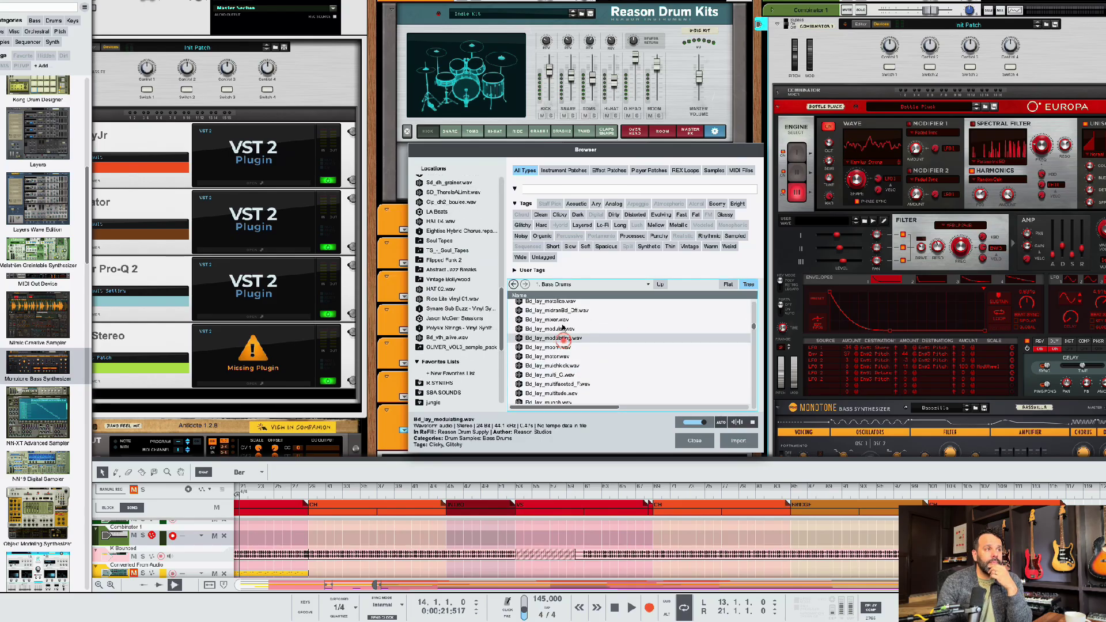
click(561, 328)
click(562, 347)
click(563, 356)
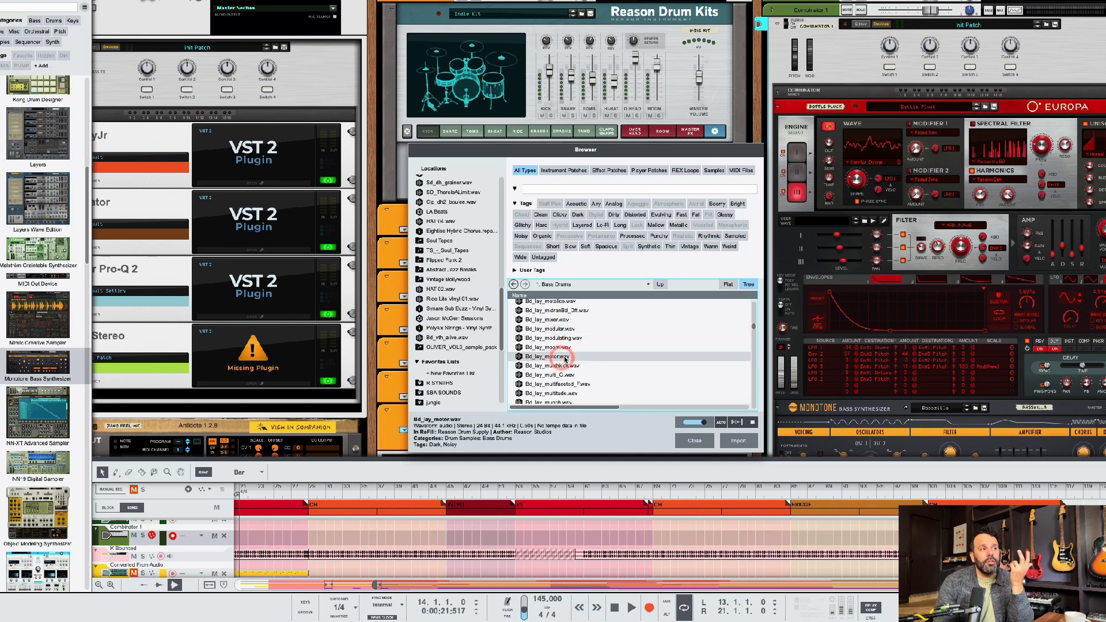
Add Bd_lay_motor.wav to a new favourites list named 'MY NEW FAV KICK'
right_click(565, 358)
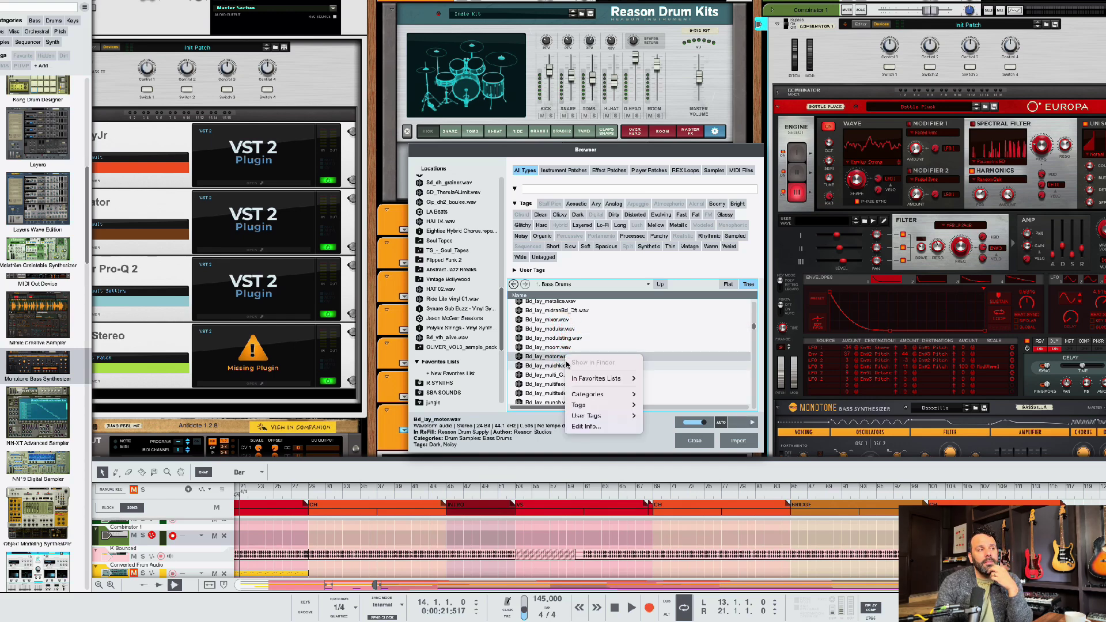
mouse_move(597, 383)
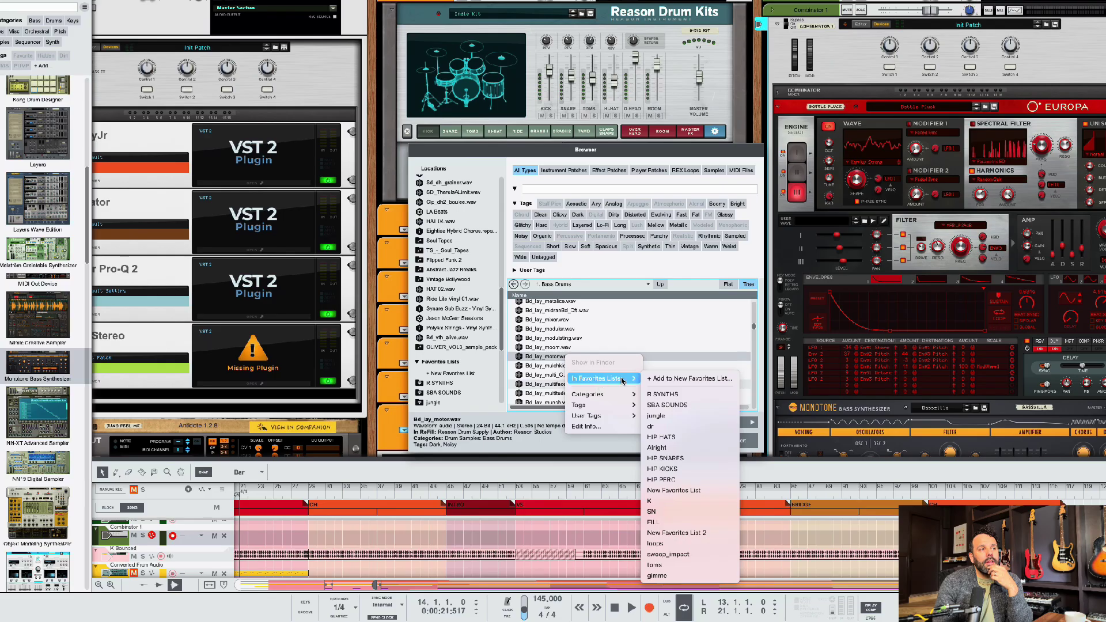
click(661, 380)
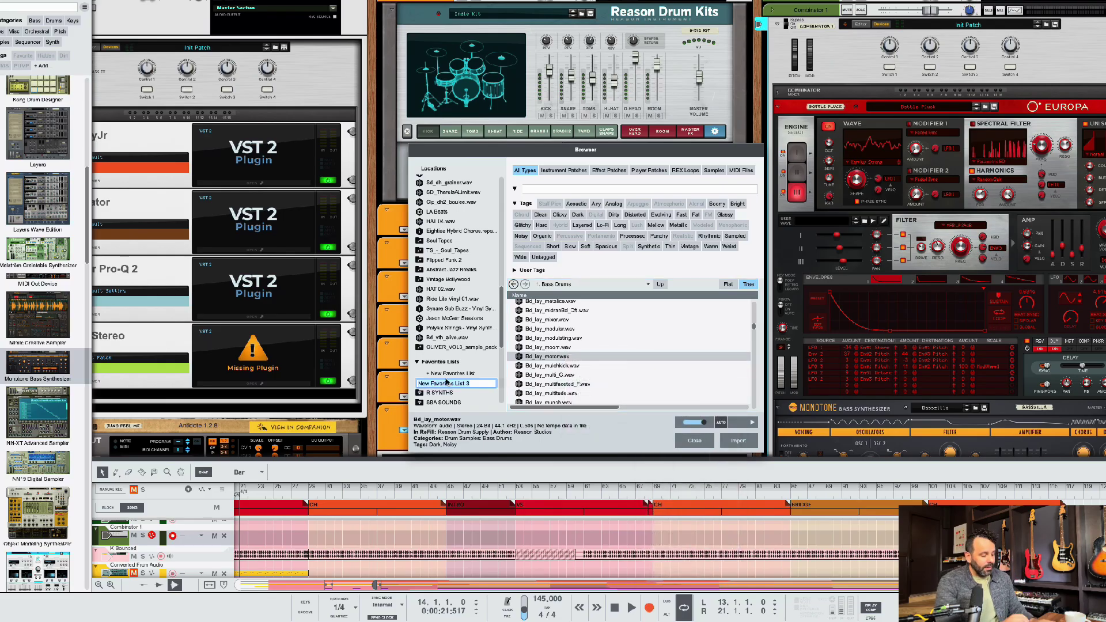
text(MY)
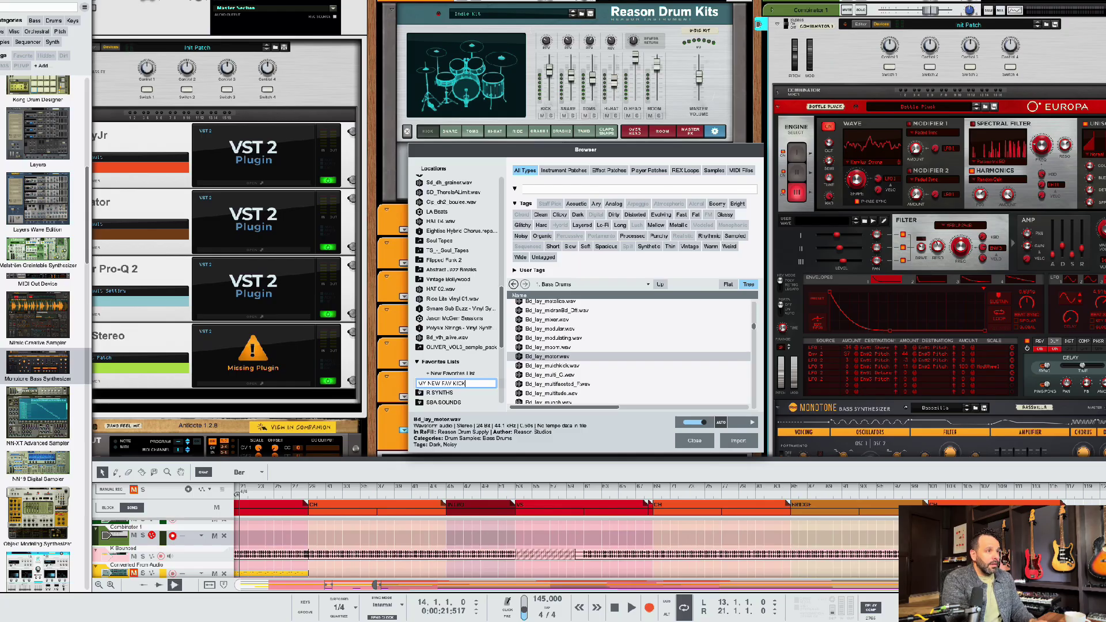
text( NEW FAV KICK)
key(Return)
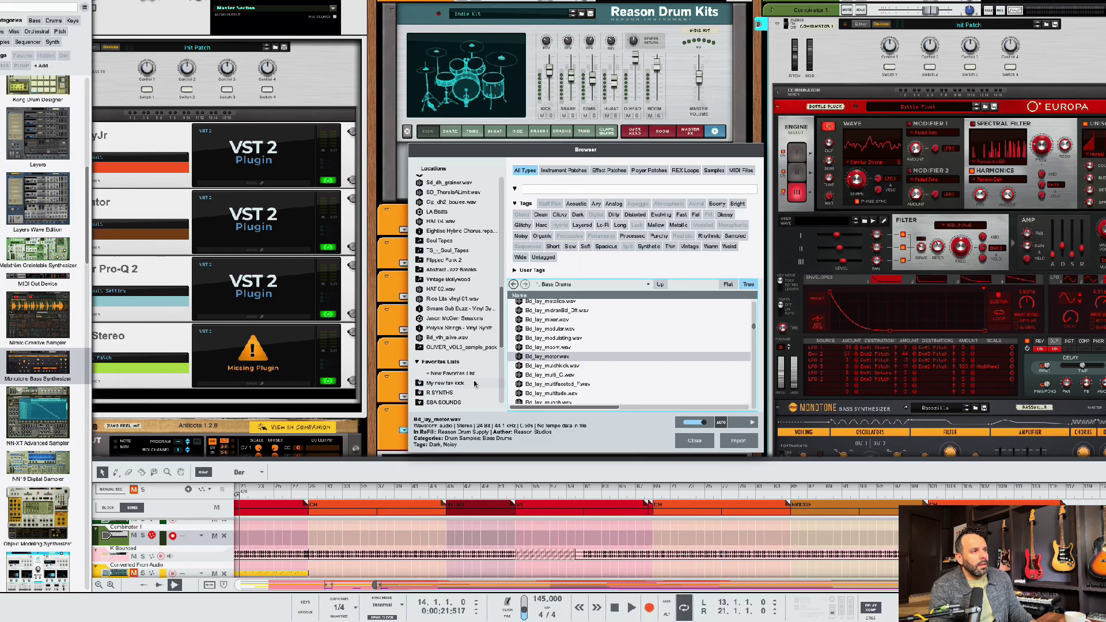
click(475, 384)
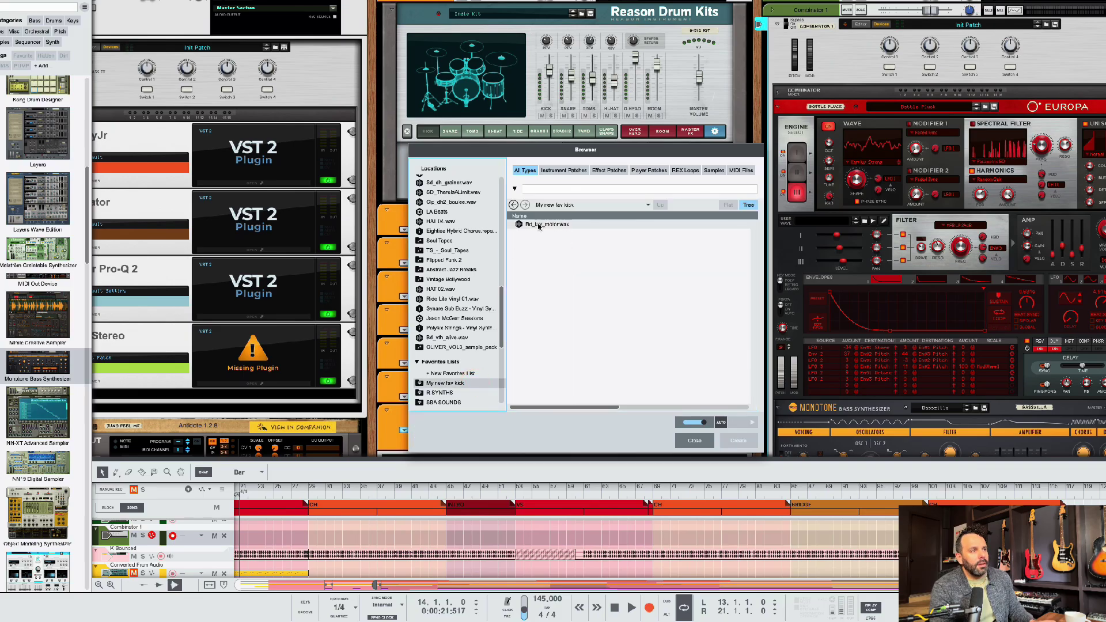
click(538, 226)
Audition 808 kicks in Bass Drums and add Bd_808_phatter.wav to My new fav kick
click(514, 188)
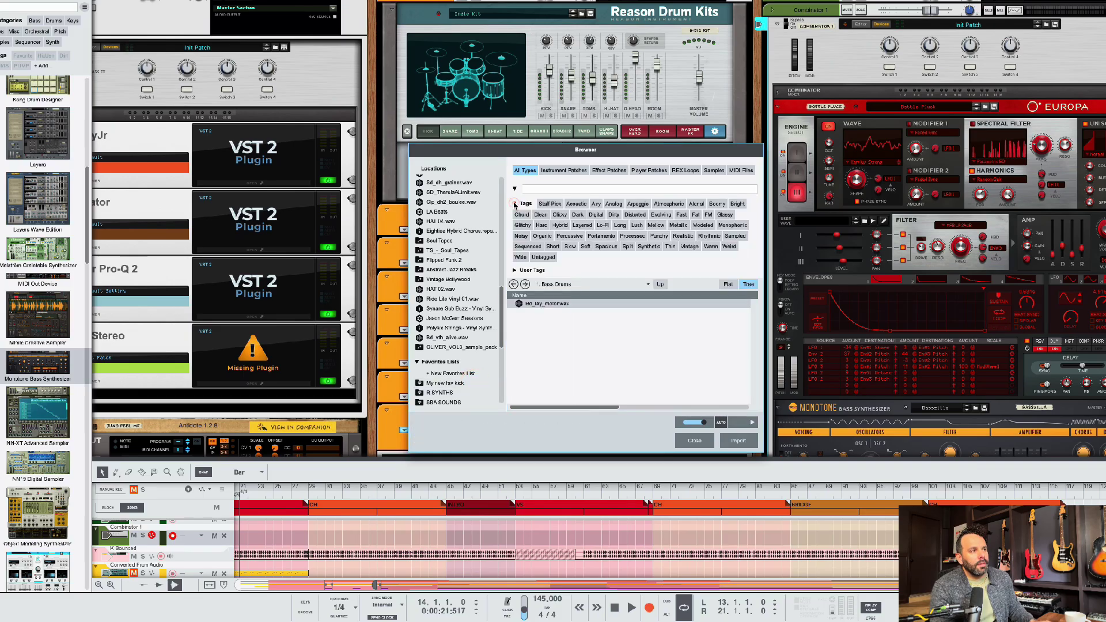
click(541, 340)
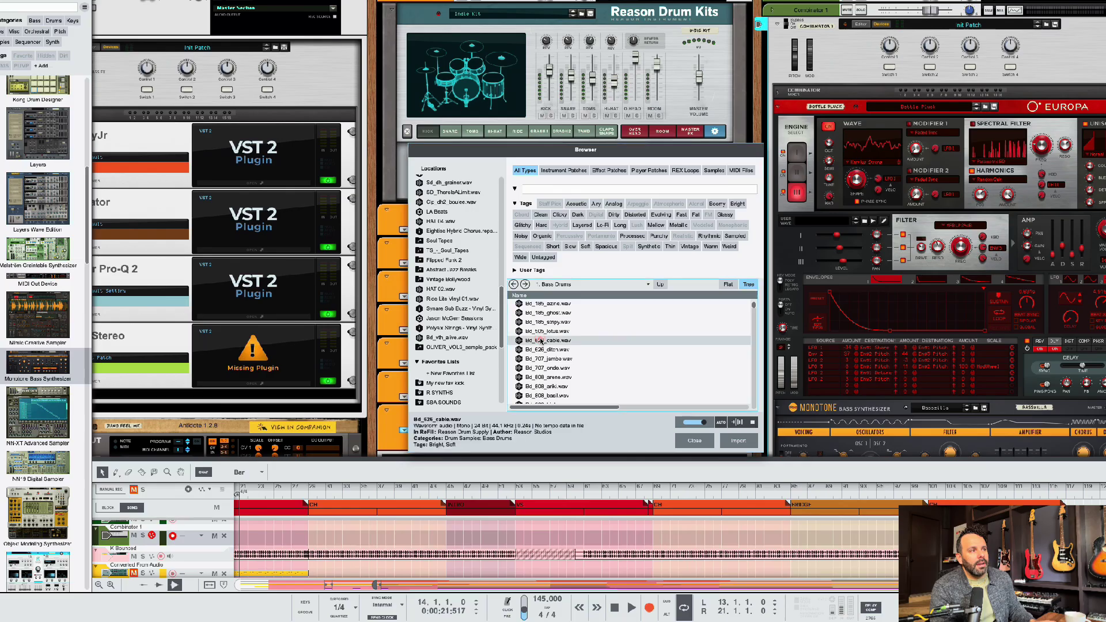
click(560, 383)
scroll(559, 384, down, 5)
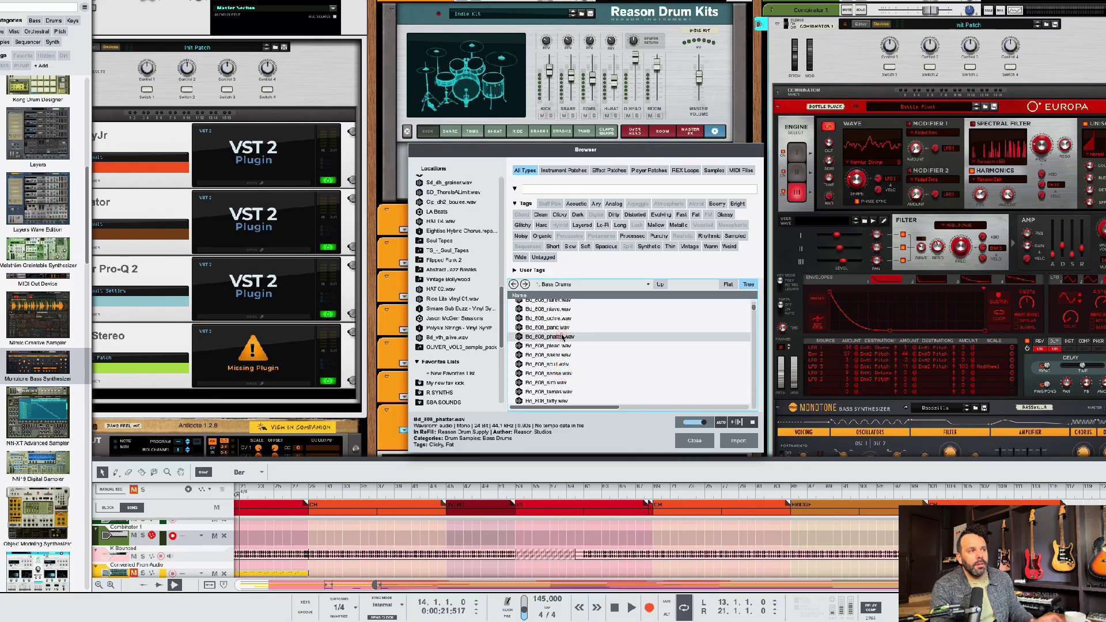
right_click(562, 337)
mouse_move(593, 359)
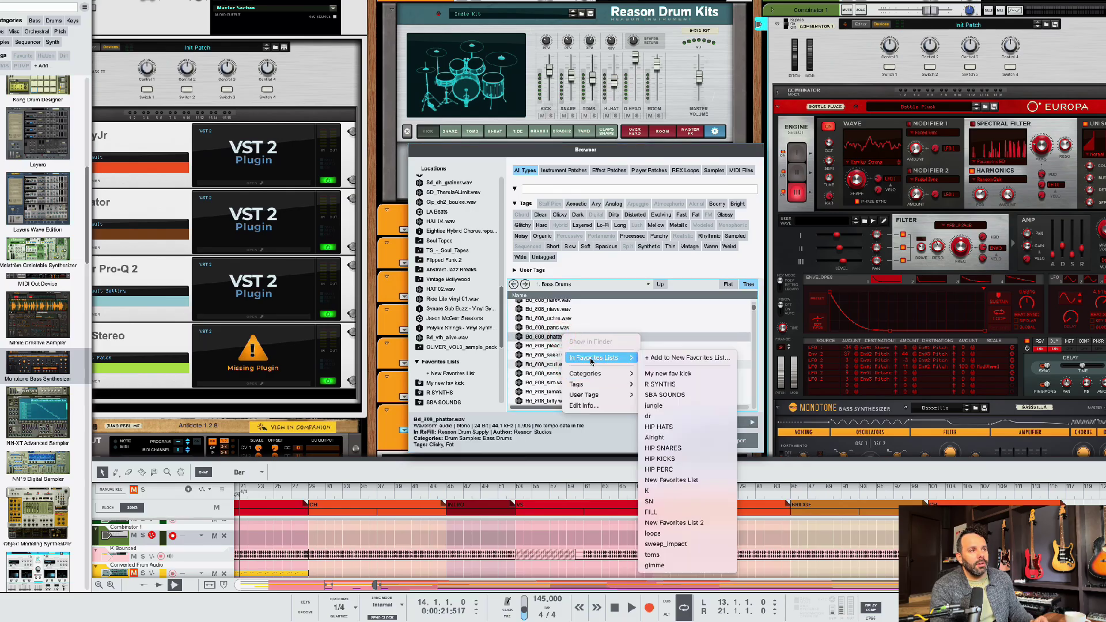
click(676, 372)
Check both kicks in the My new fav kick favourites list
click(452, 383)
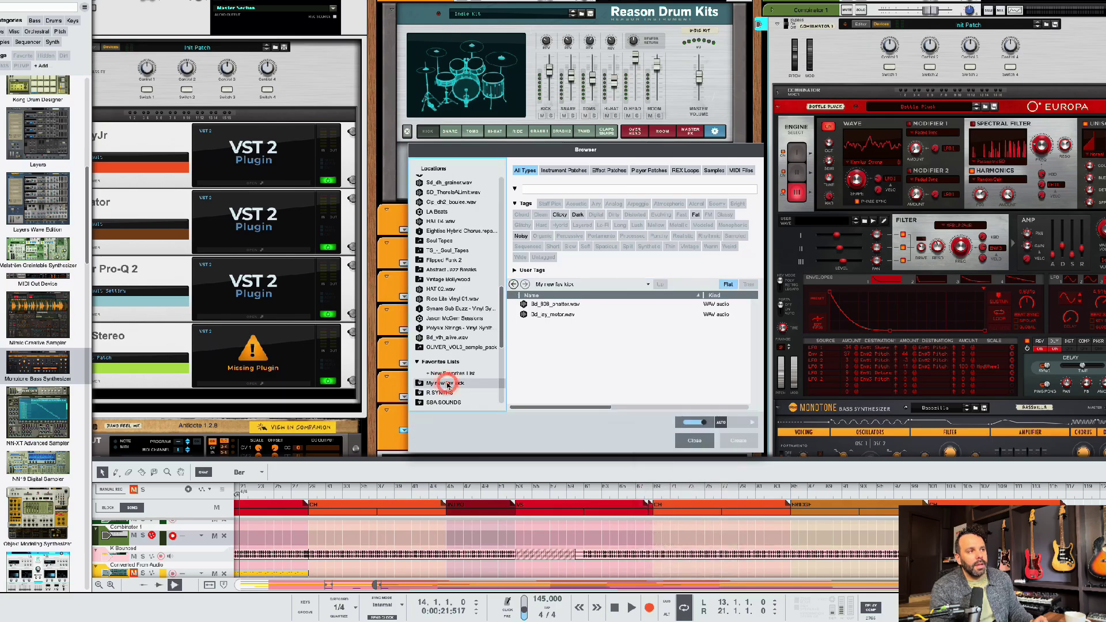
click(656, 304)
click(650, 315)
scroll(455, 277, down, 5)
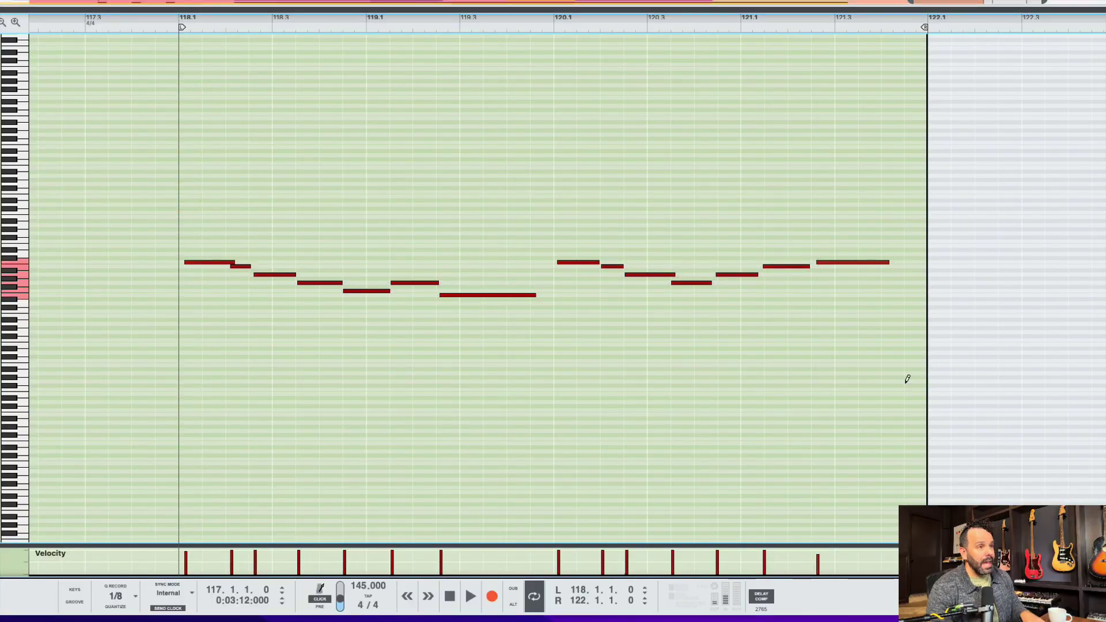
Quantize the melody notes with Ctrl+K and show the quantize resolution choices
key(ctrl+k)
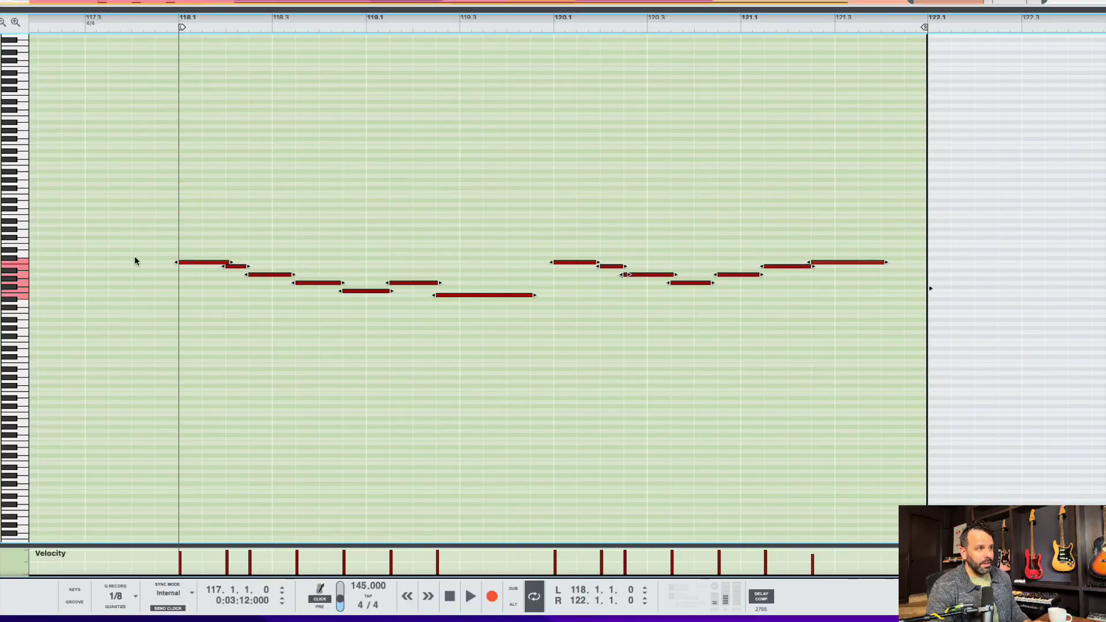
scroll(323, 295, up, 3)
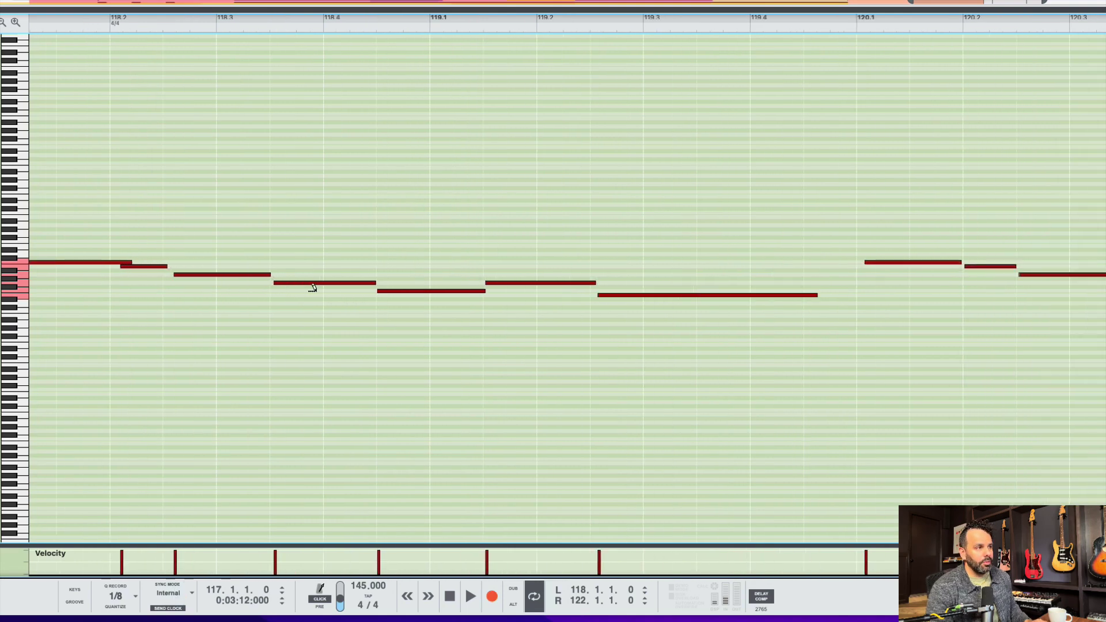
scroll(278, 273, left, 4)
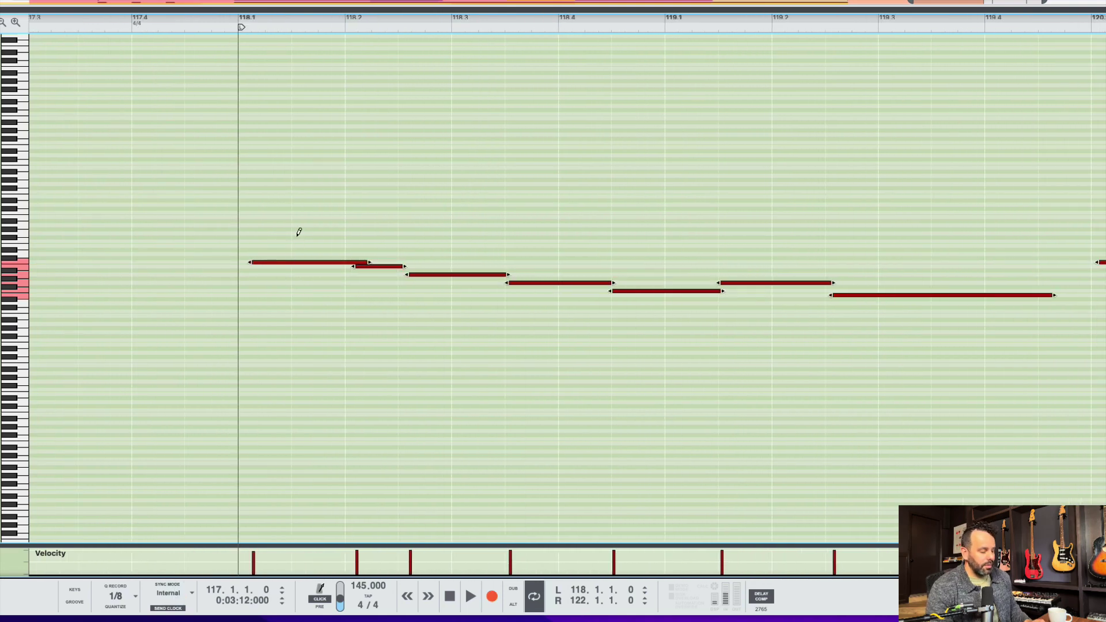
key(ctrl+k)
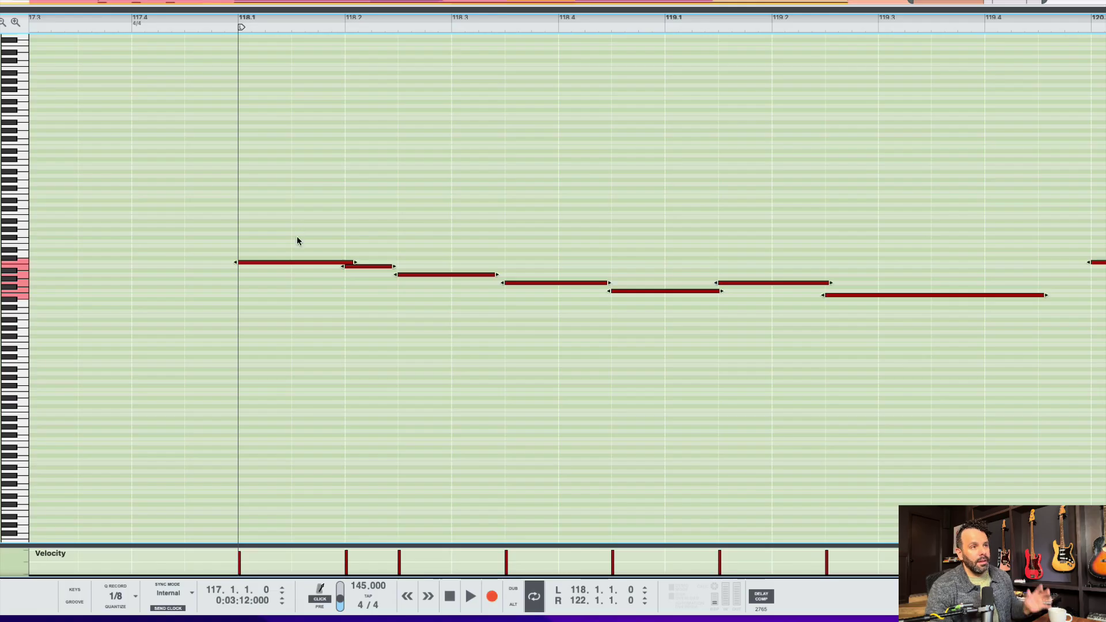
scroll(461, 312, down, 3)
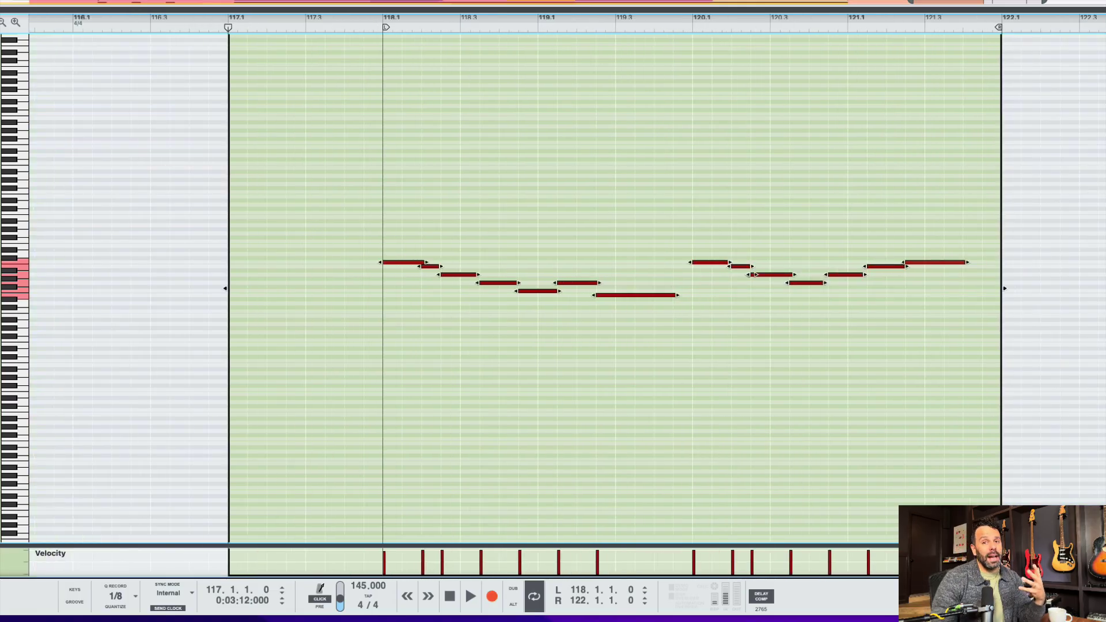
click(115, 596)
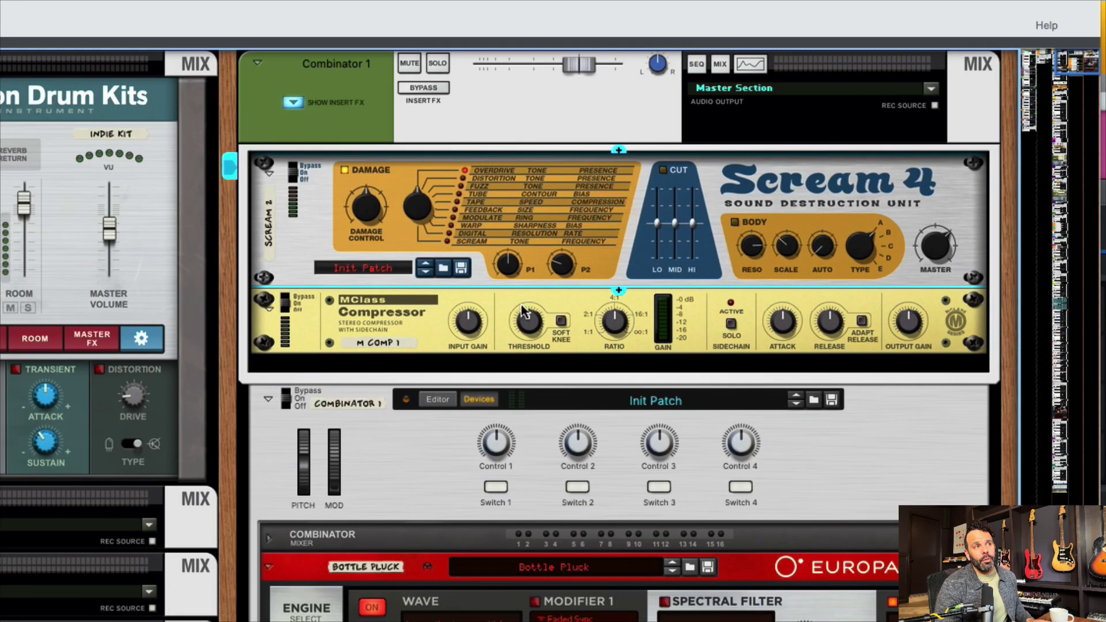
Move the MClass Compressor above Scream 4, checking the rear cabling before and after
click(422, 326)
key(Tab)
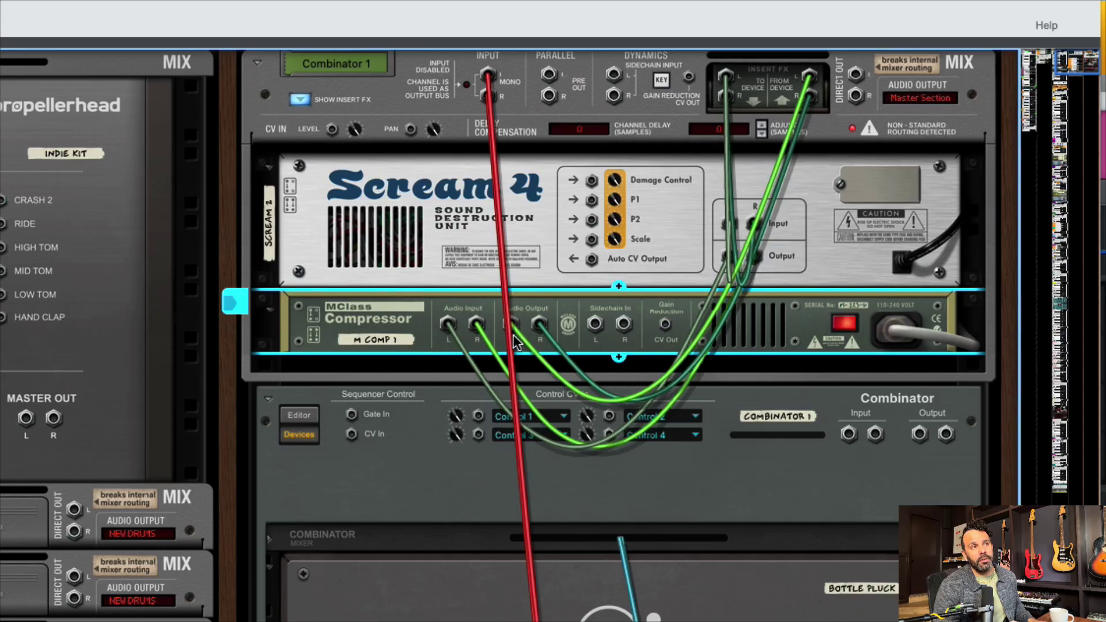
key(Tab)
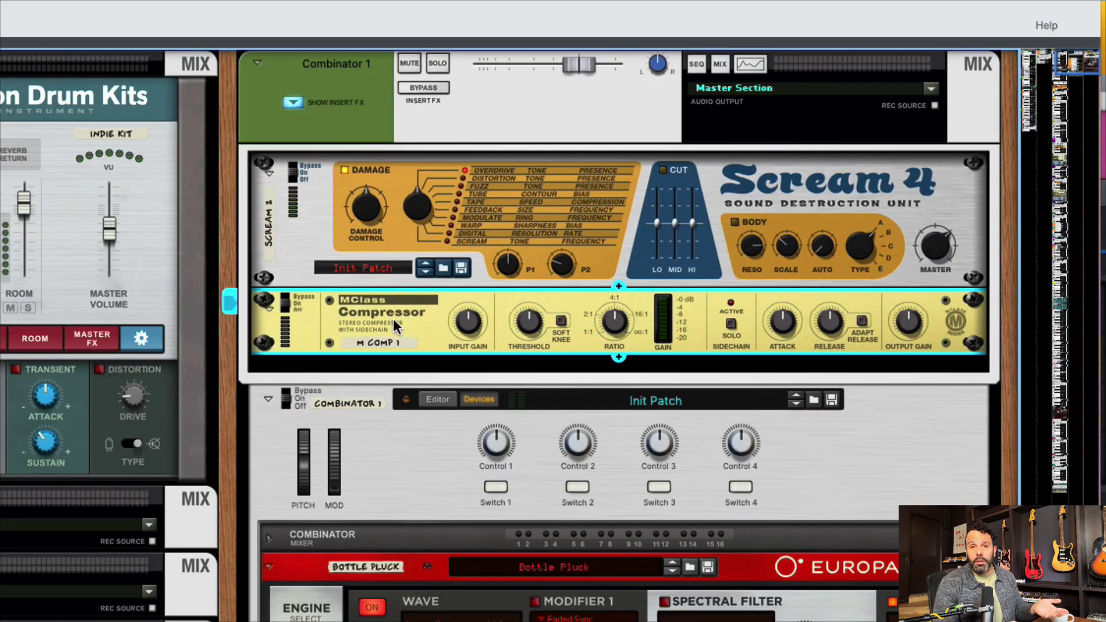
drag(401, 320, 409, 223)
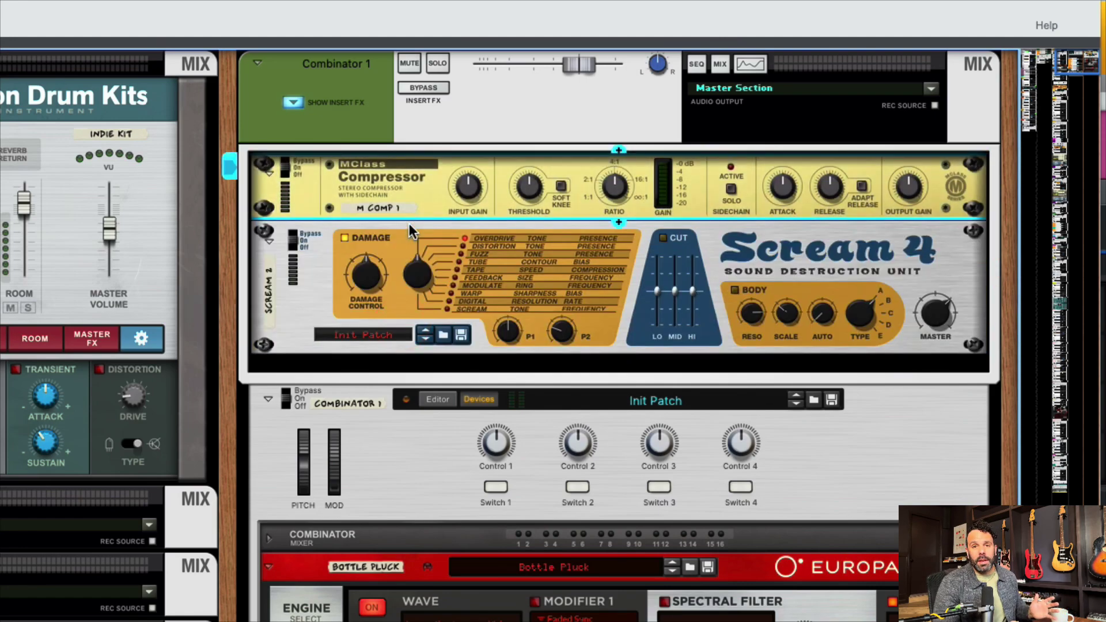
key(Tab)
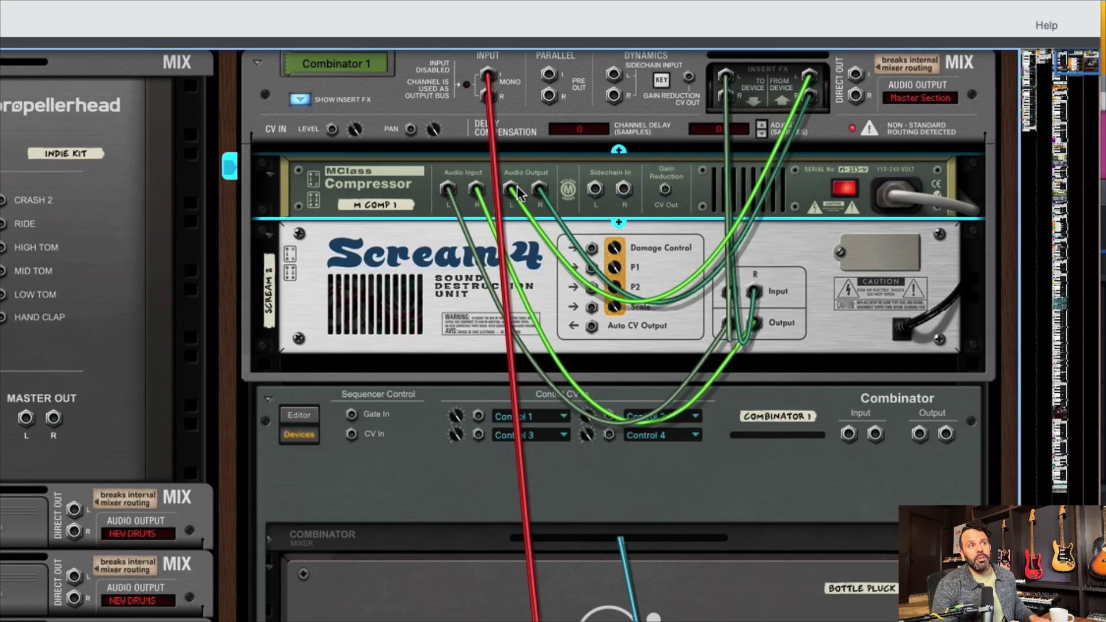
key(Tab)
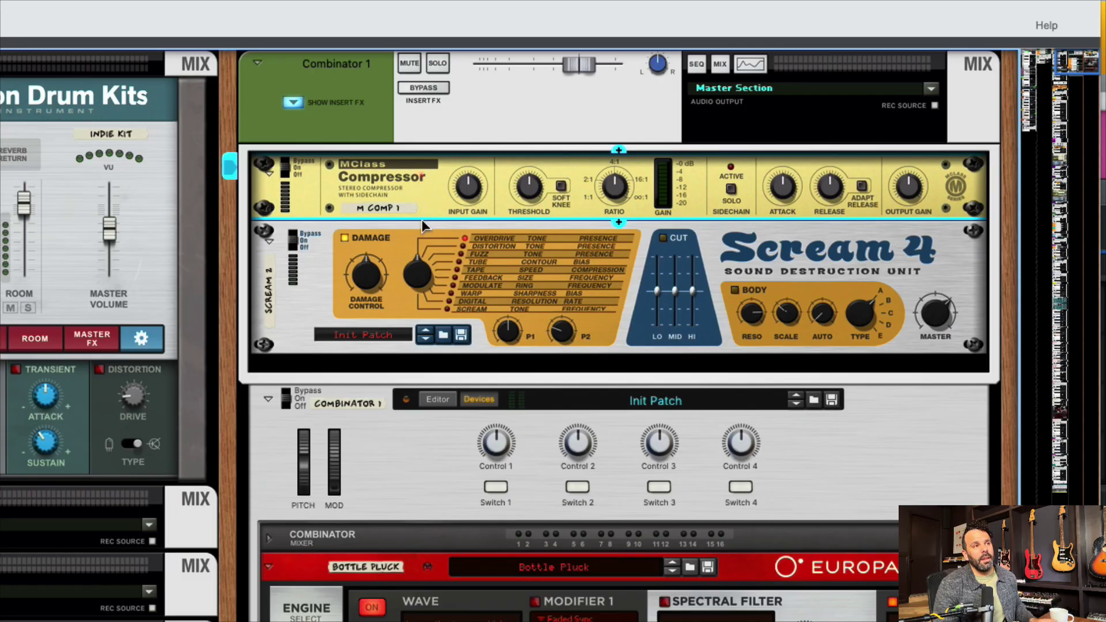
Drop the compressor below Scream 4, then move it back above with the rack flipped
drag(421, 172, 422, 362)
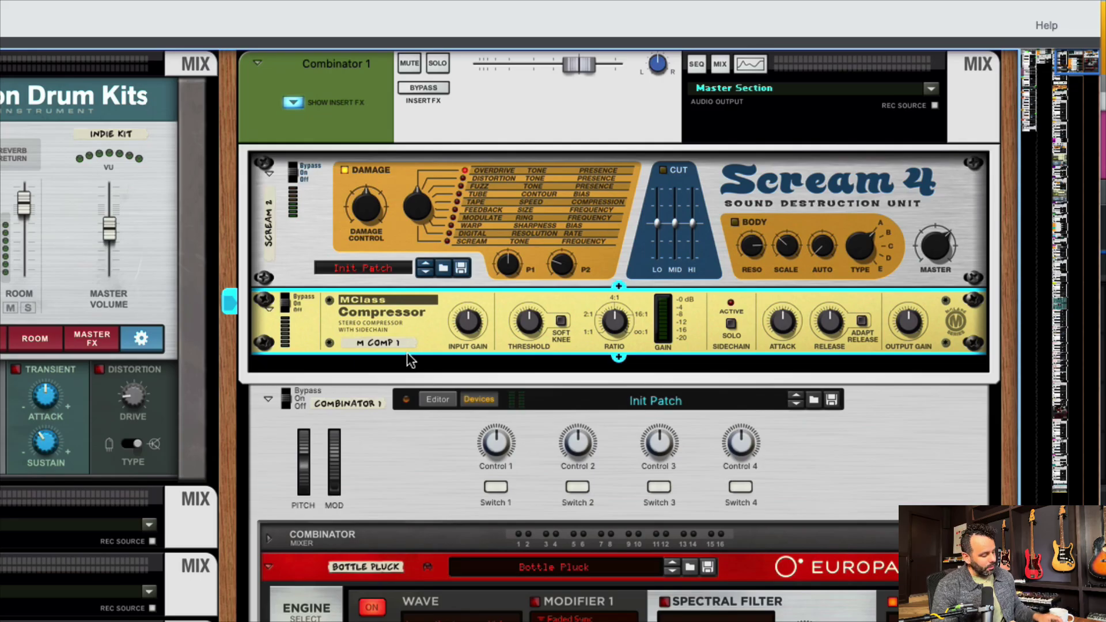
key(Tab)
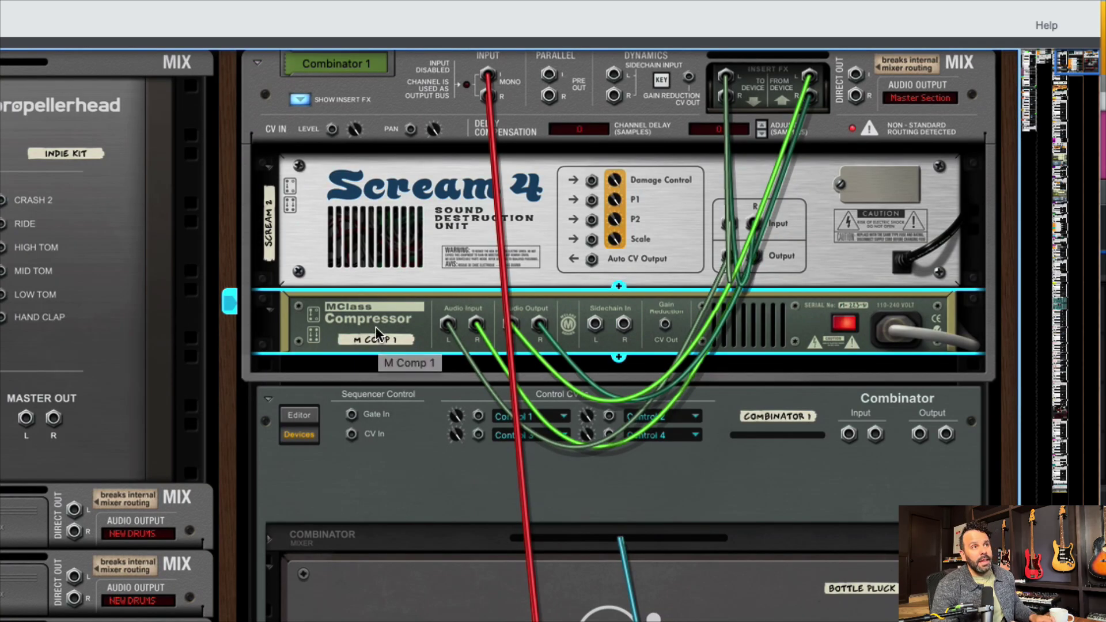
drag(377, 339, 385, 262)
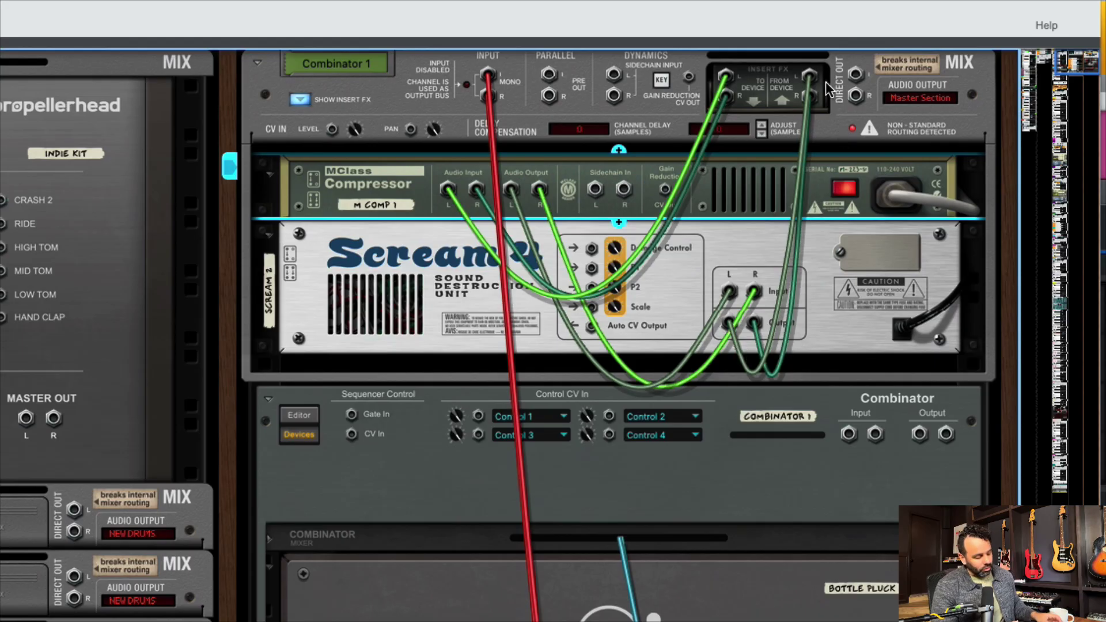
key(Tab)
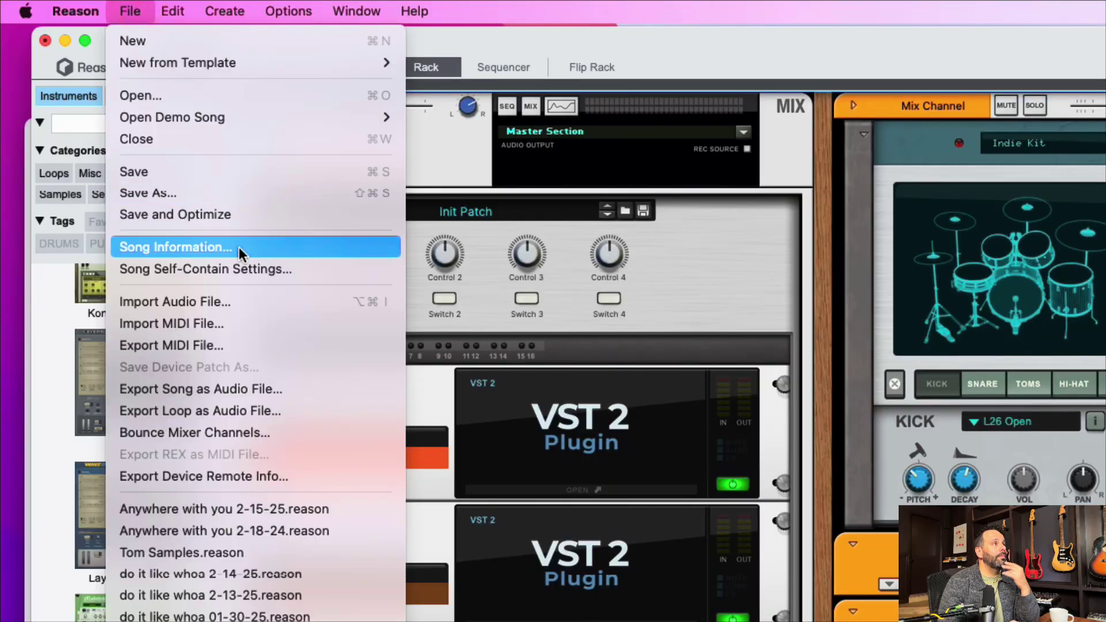
In Song Self-Contain Settings, check Kick 9.wav under Non-ReFill Samples
click(244, 270)
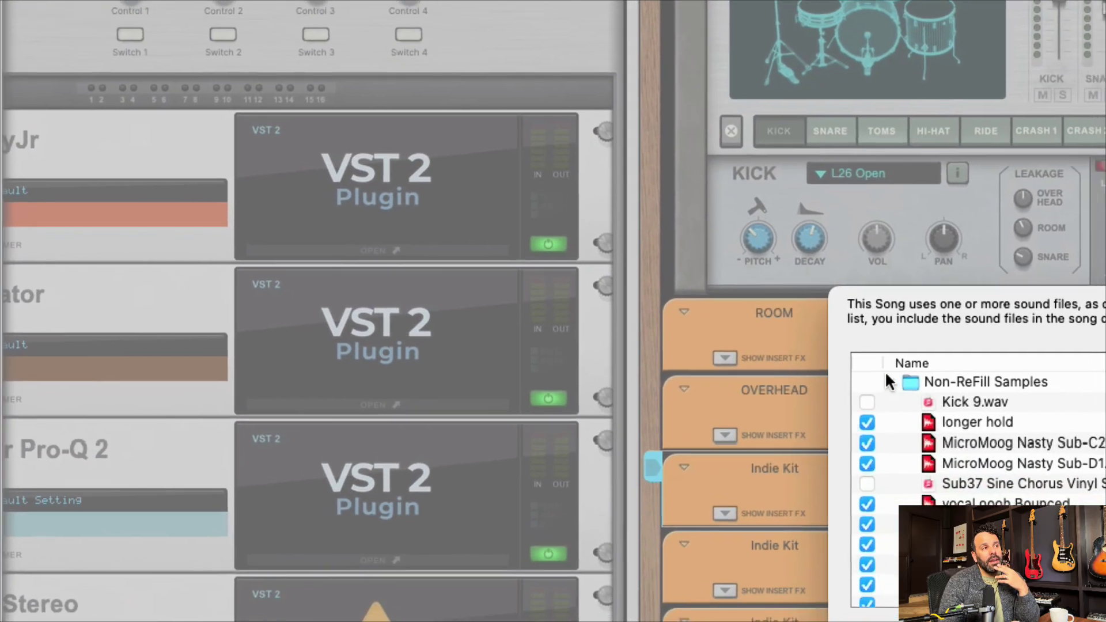
click(928, 400)
click(928, 401)
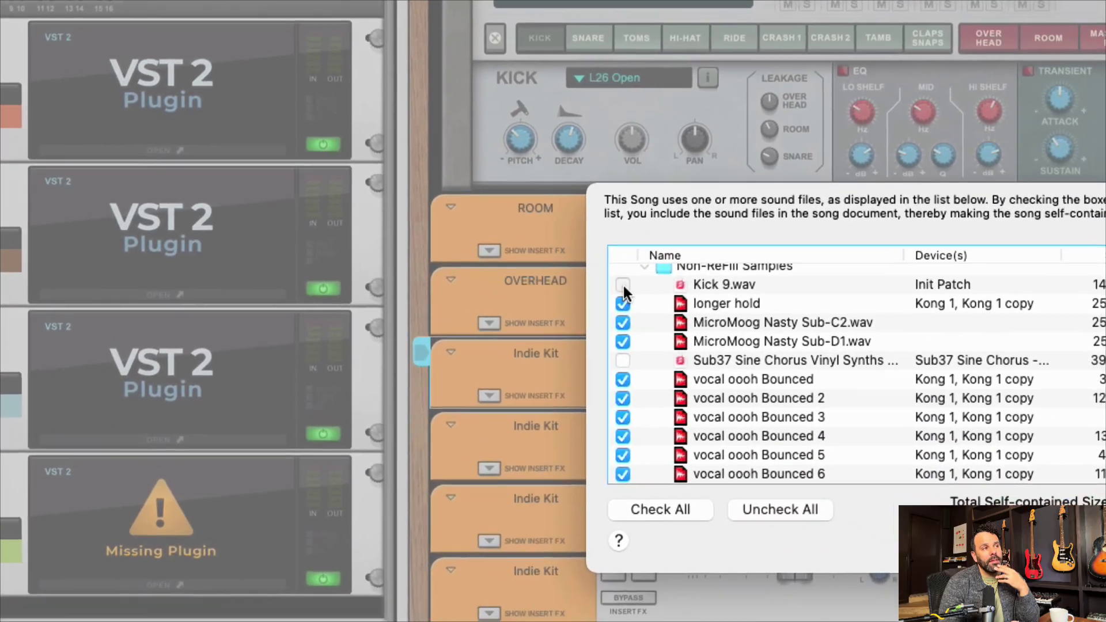
click(623, 285)
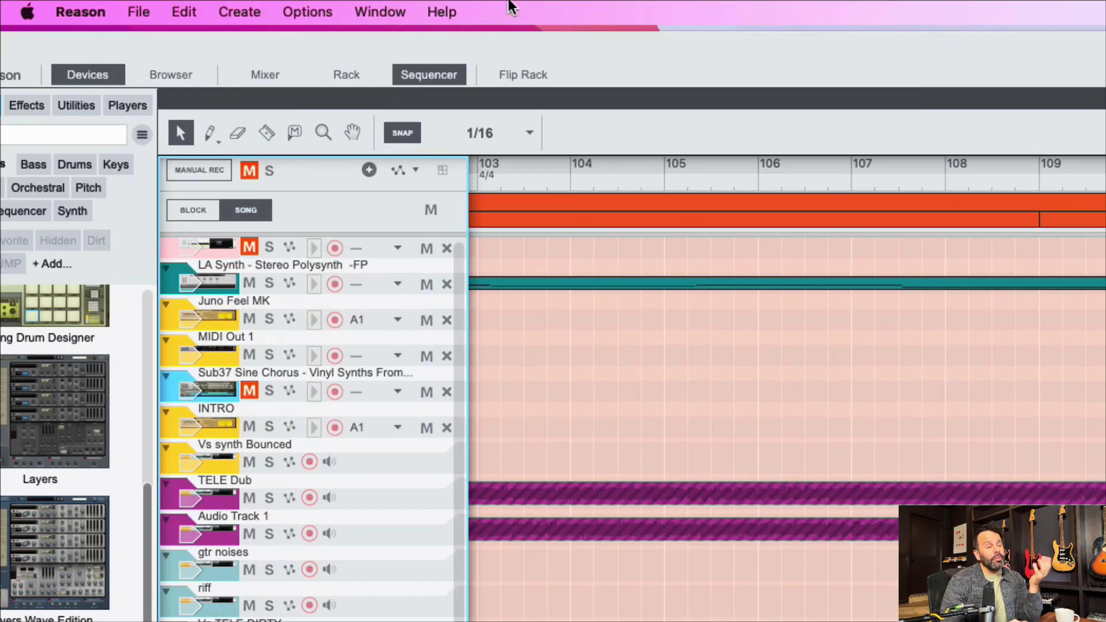
Drag A_iZ Uplifter_2.wav from the desktop onto the sequencer as an audio clip
click(154, 11)
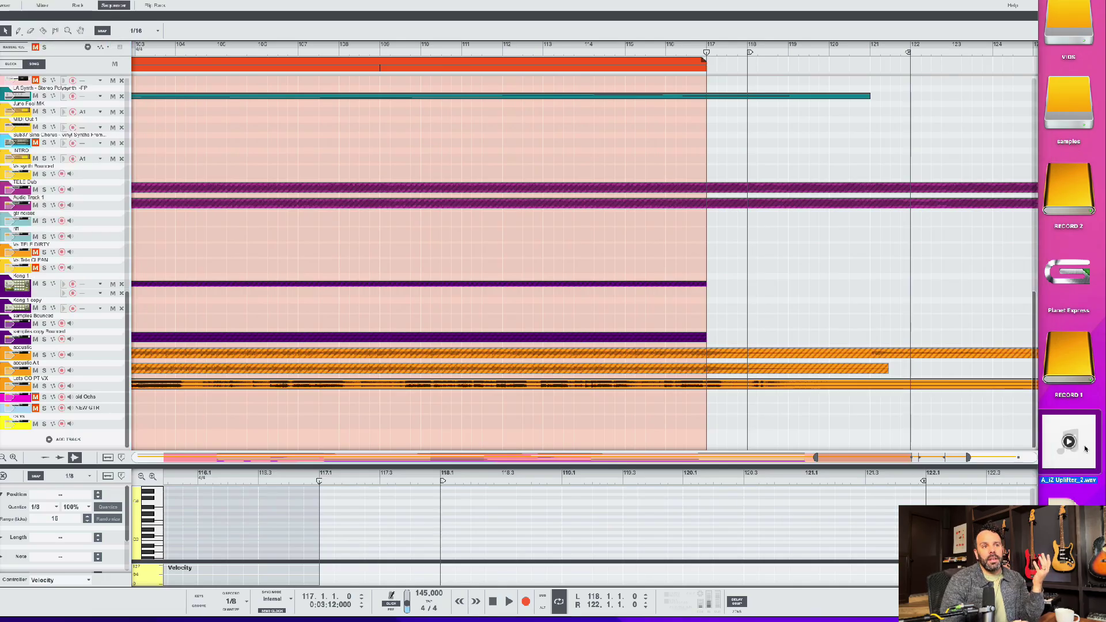
drag(1069, 441, 966, 443)
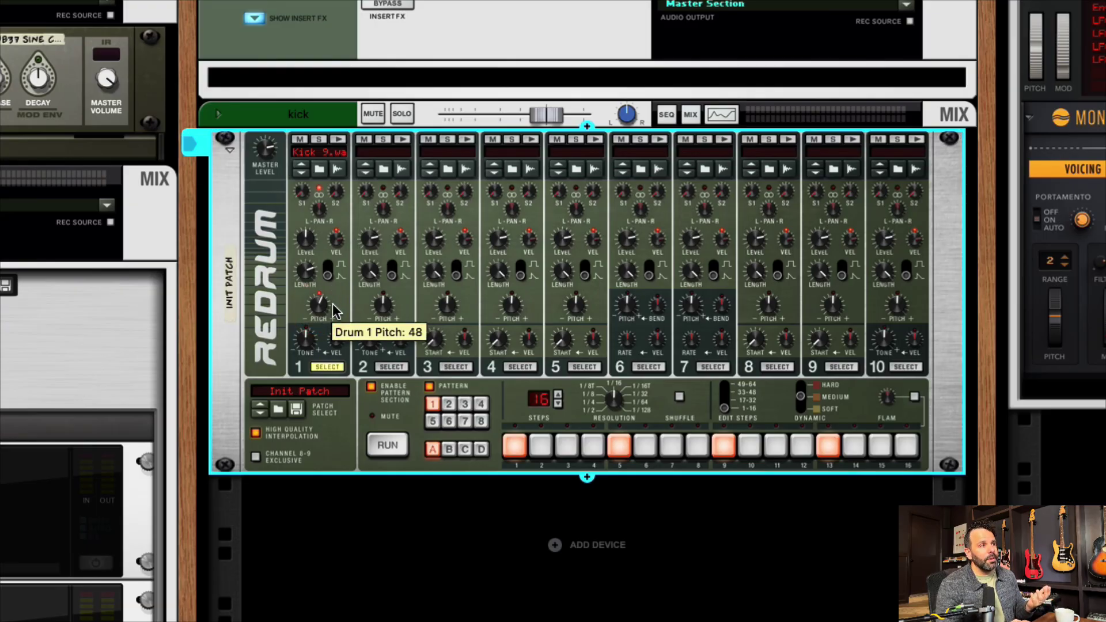
Reset the Redrum's Drum 1 pitch to 0, then nudge it down to -7
click(320, 306)
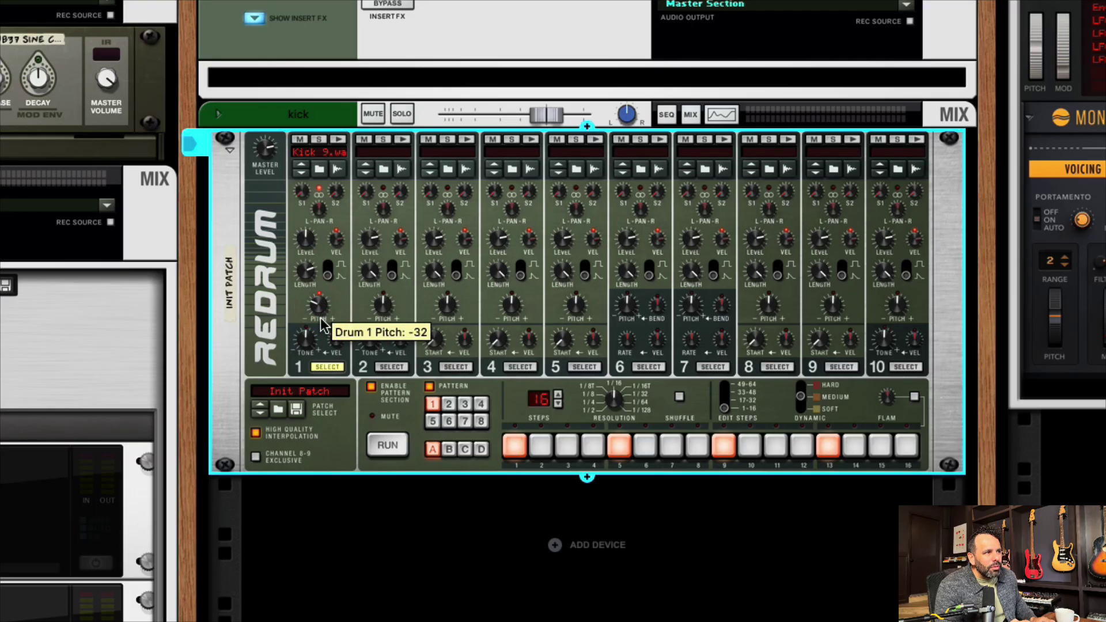
drag(323, 310, 327, 302)
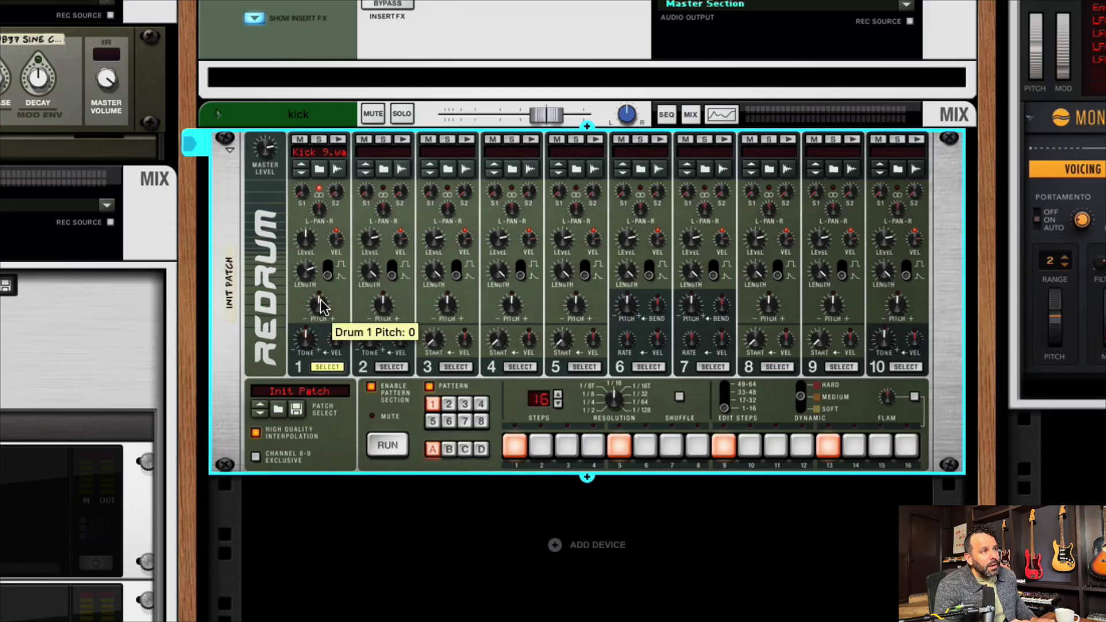
drag(321, 307, 322, 309)
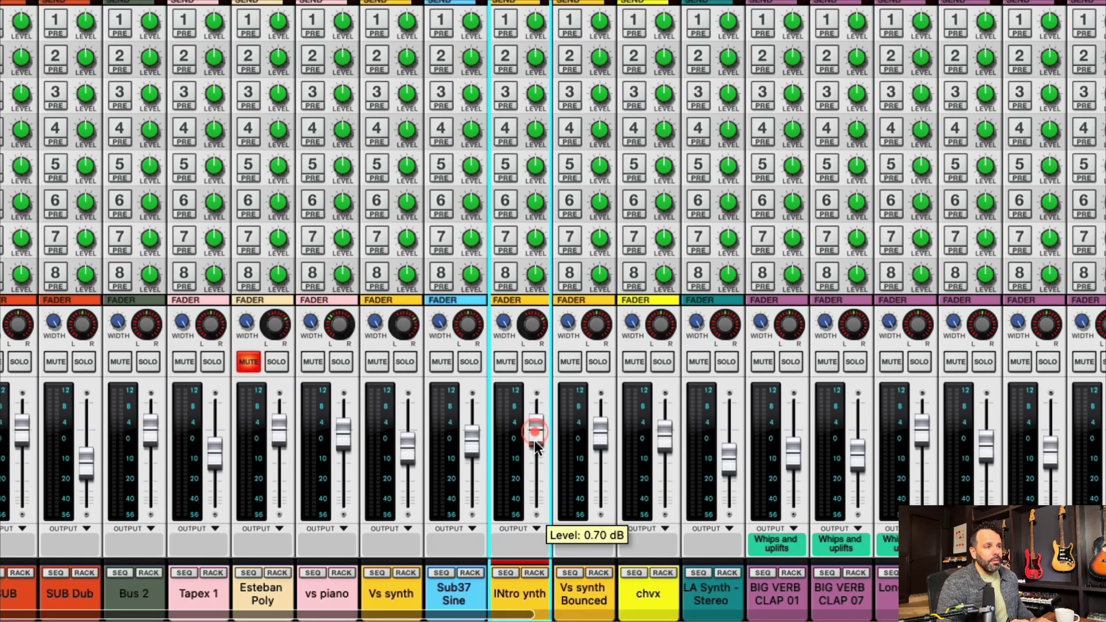
Lower the INtro ynth fader from 0.70 dB to -2.22 dB
mouse_move(535, 444)
mouse_down()
mouse_move(532, 464)
mouse_move(537, 443)
mouse_up()
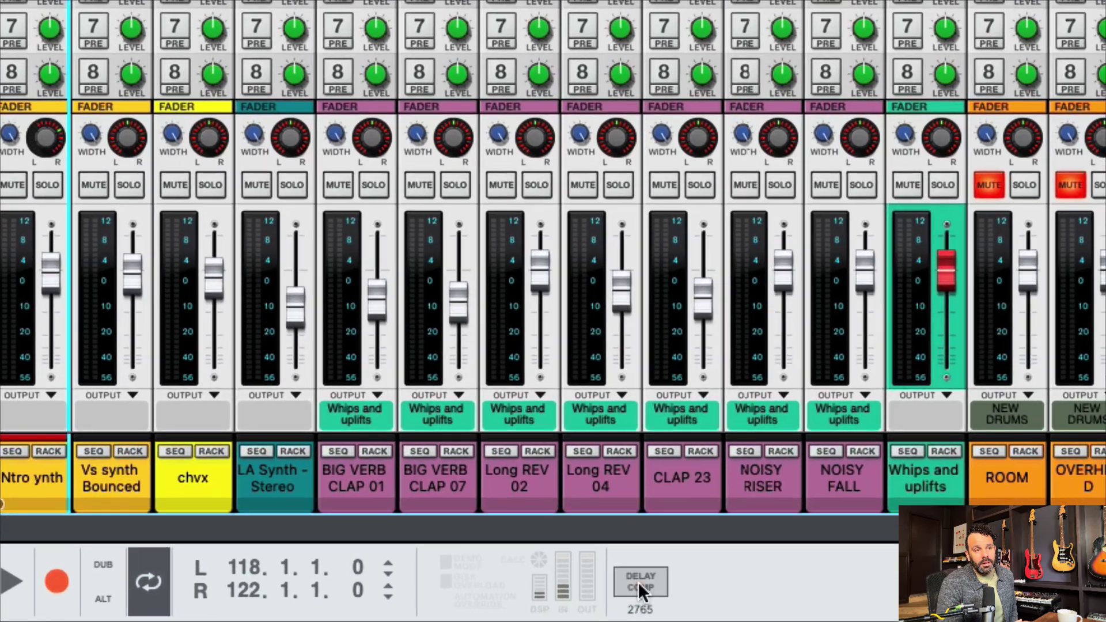
Switch DELAY COMP off on the transport, then re-enable it
click(642, 592)
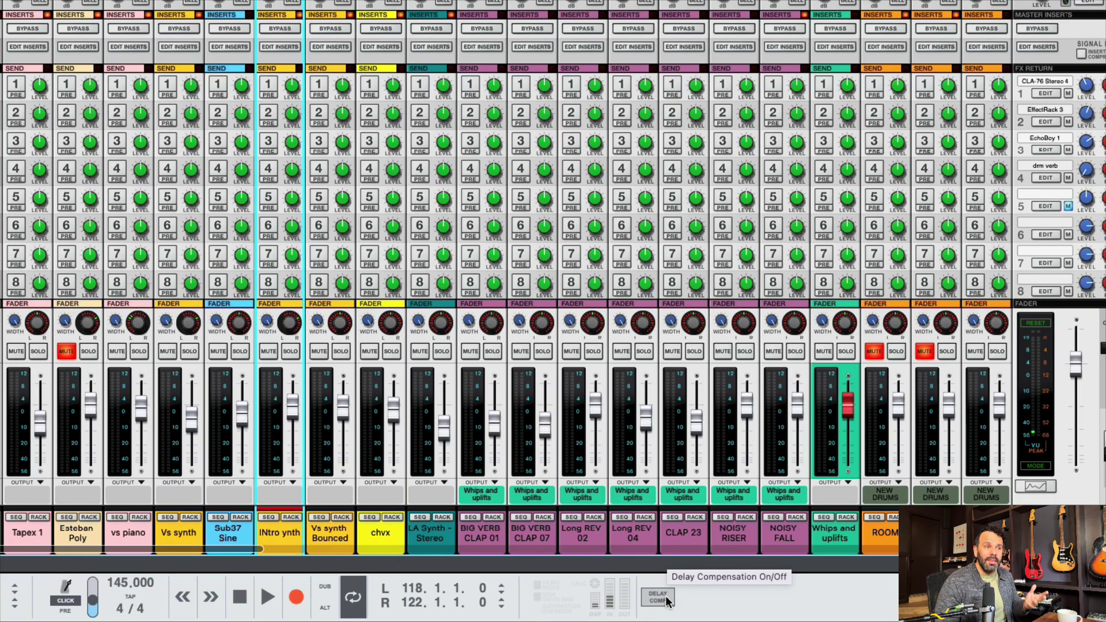
click(658, 597)
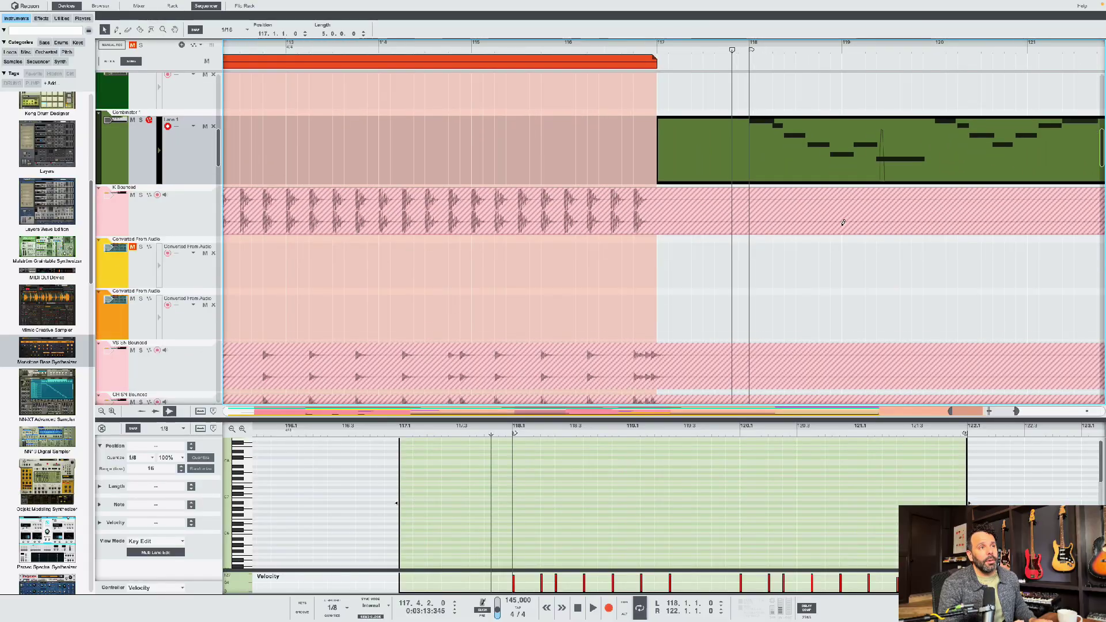
Bounce the green Combinator MIDI clip in place to an audio track
scroll(806, 242, up, 5)
right_click(748, 281)
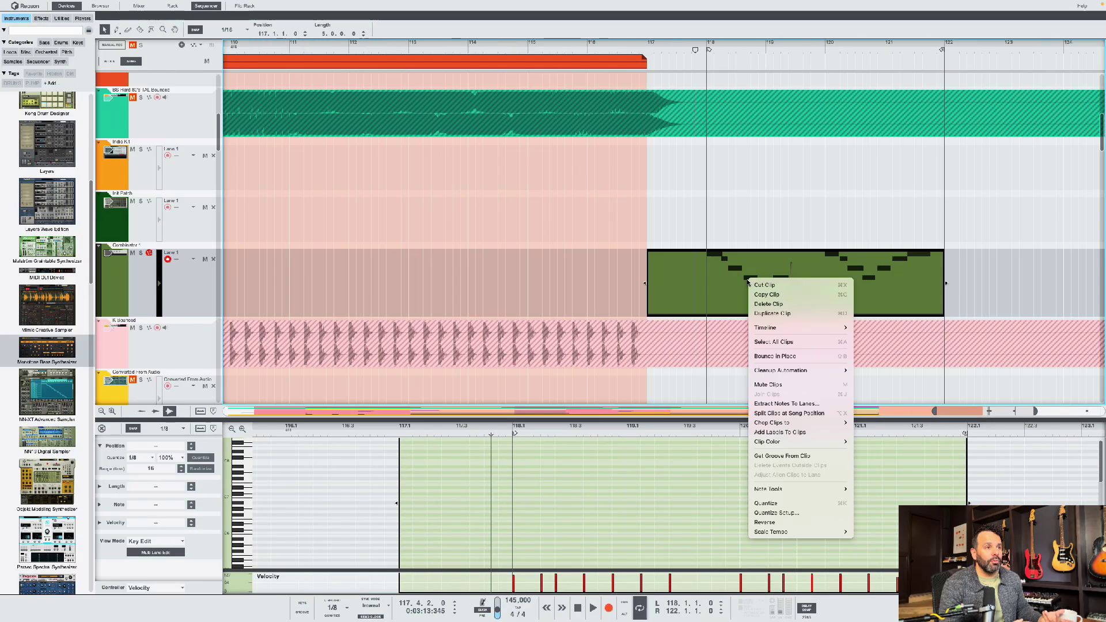
click(766, 356)
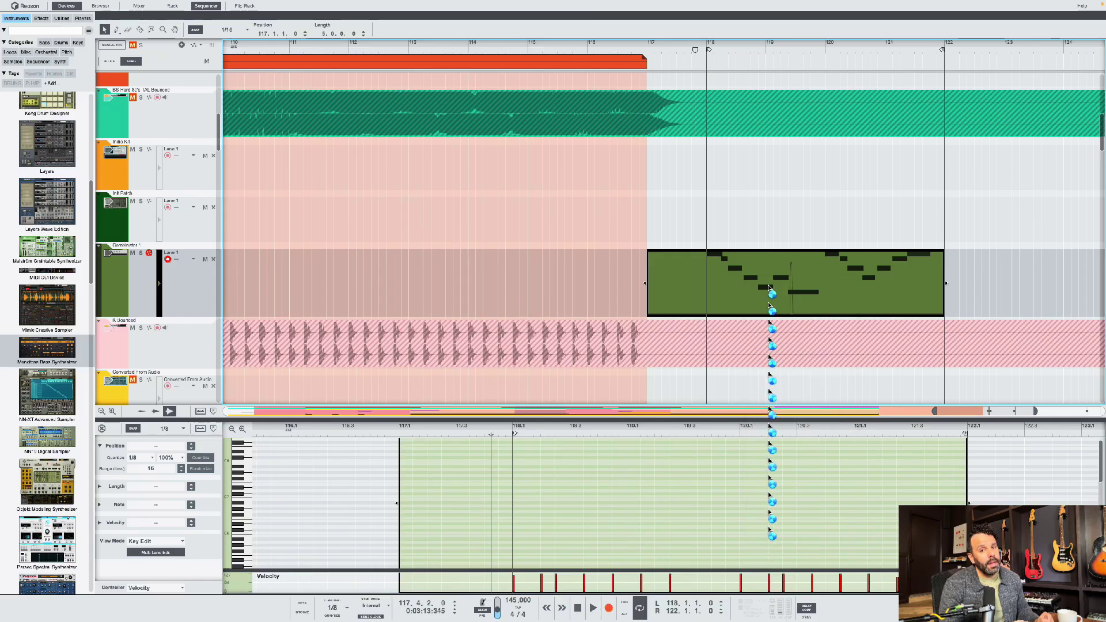